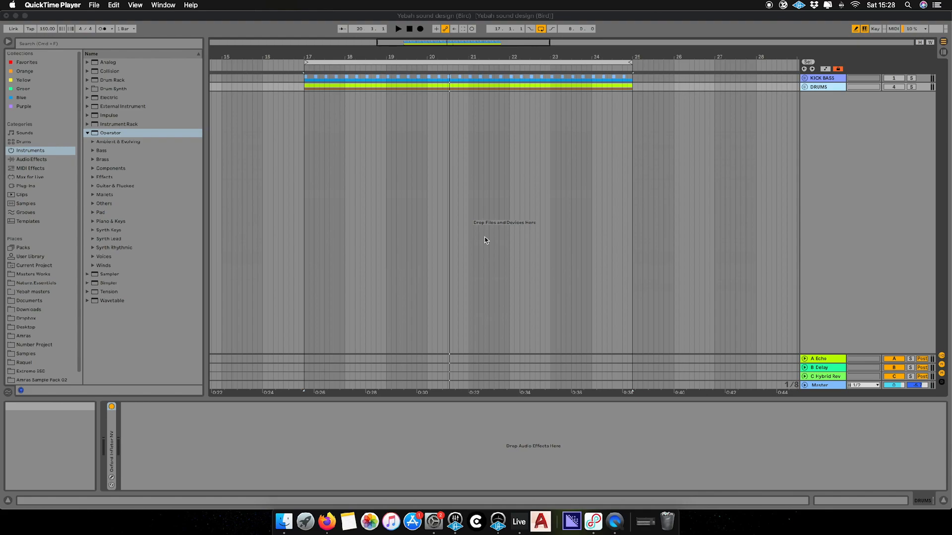
Insert a new MIDI track, '7 MIDI', below the KICK BASS and DRUMS tracks
click(839, 120)
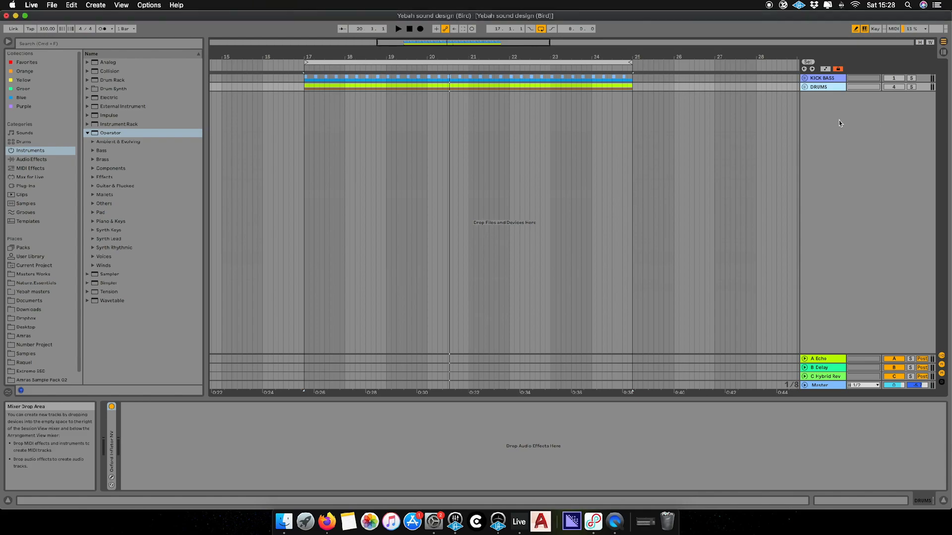
right_click(827, 107)
click(853, 117)
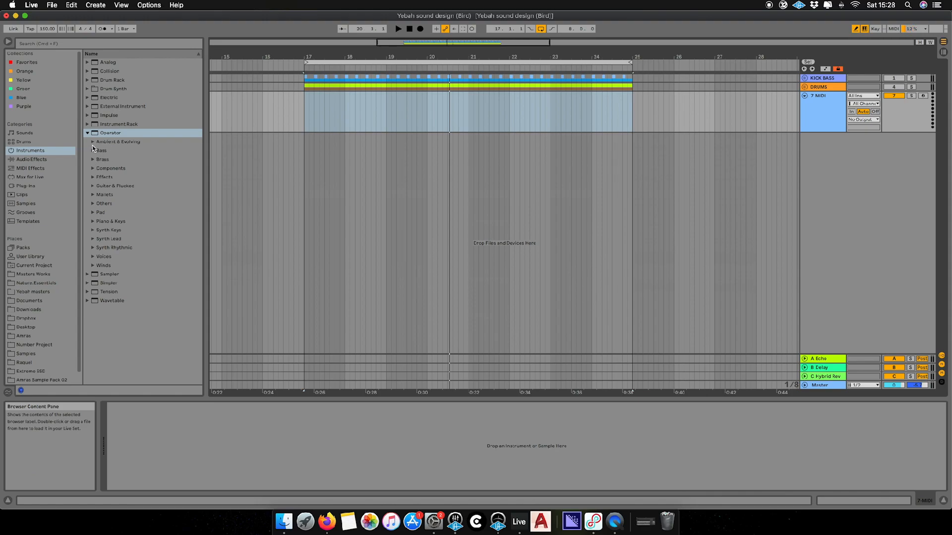
Load Operator onto the new MIDI track, shorten its envelope release and switch off its filter
click(114, 133)
drag(114, 133, 330, 110)
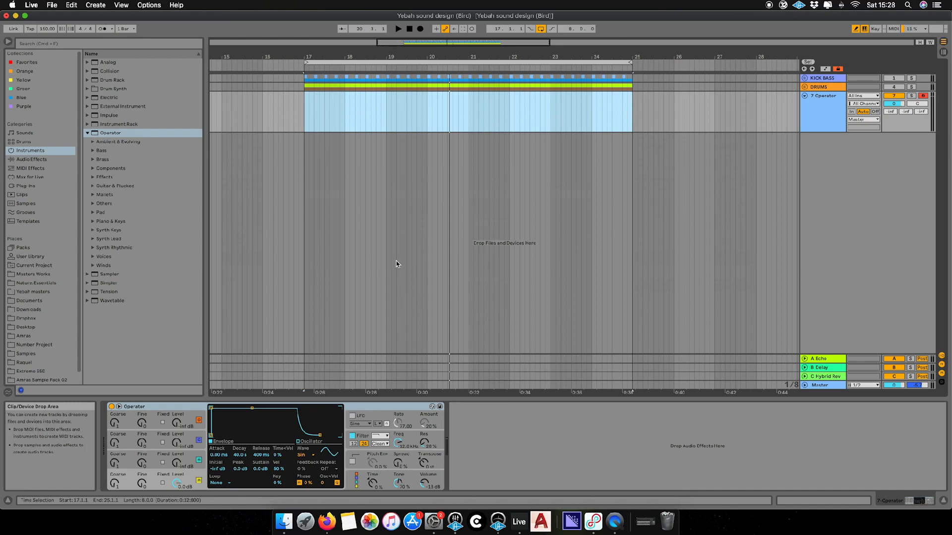
drag(320, 438, 307, 437)
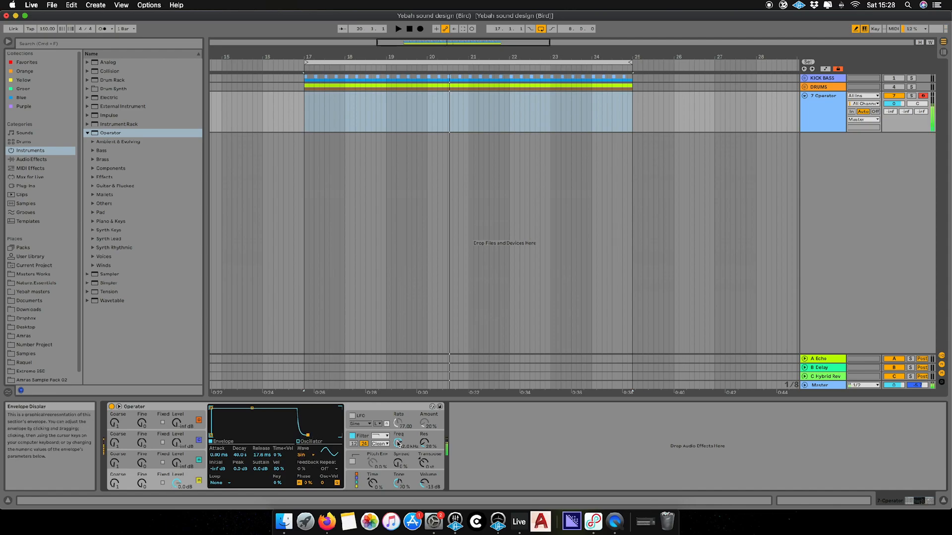
click(352, 436)
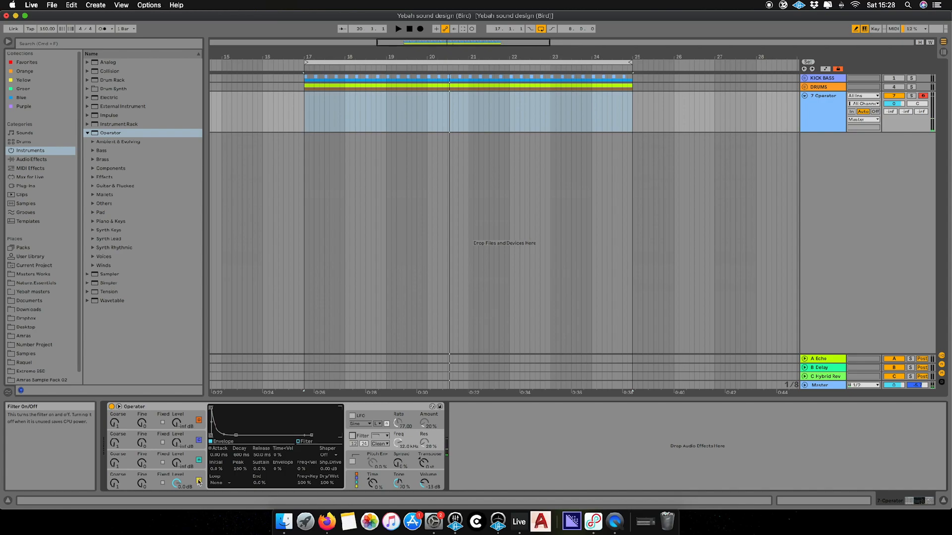
Enable Operator's LFO with an 80% amount and a rate of 19.53
click(369, 418)
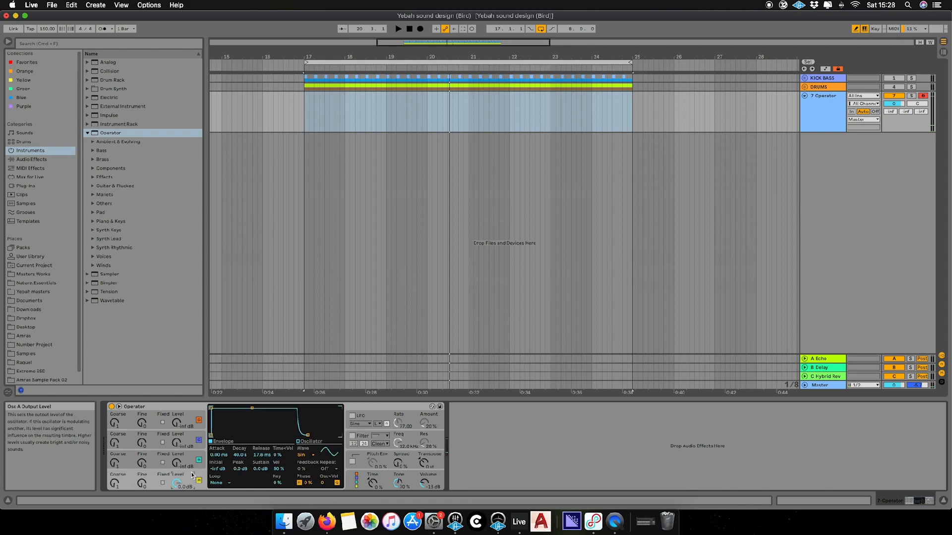
click(360, 418)
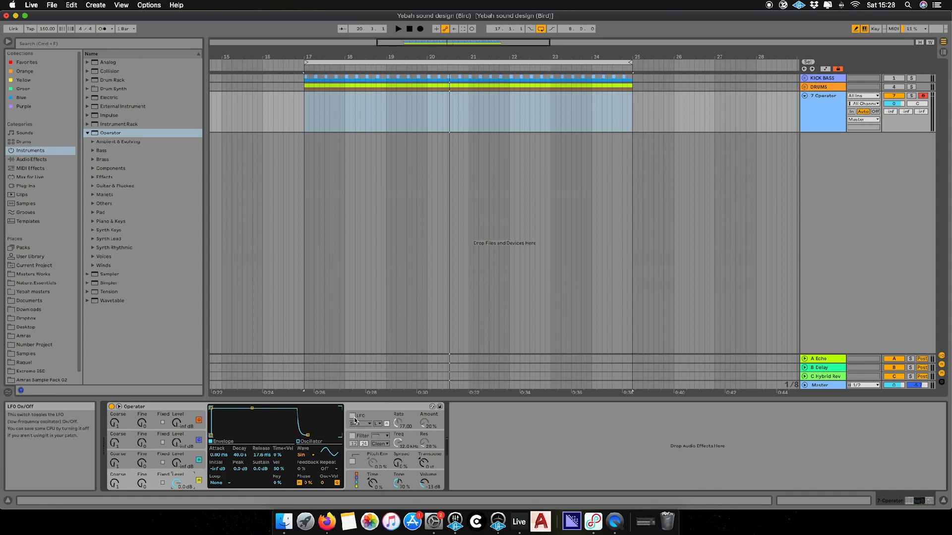
drag(423, 427, 423, 387)
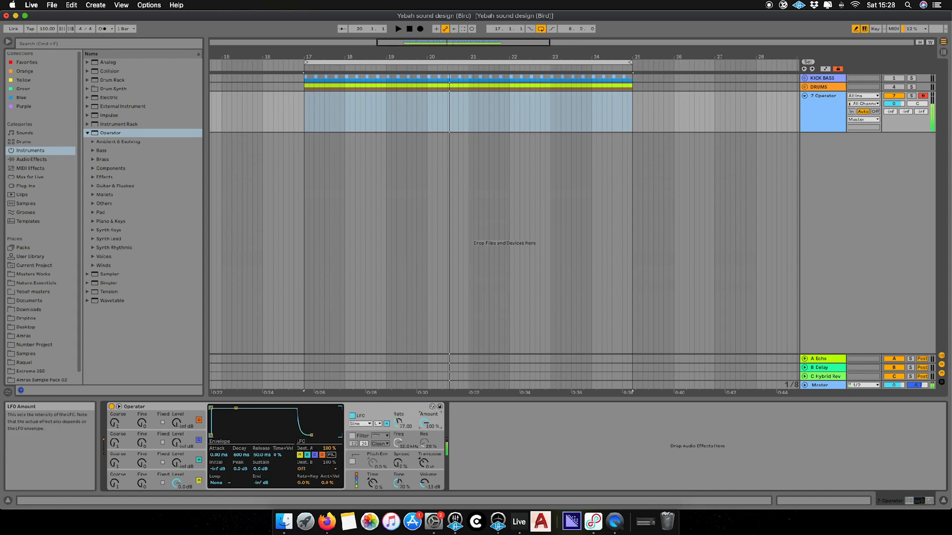
drag(398, 422, 424, 429)
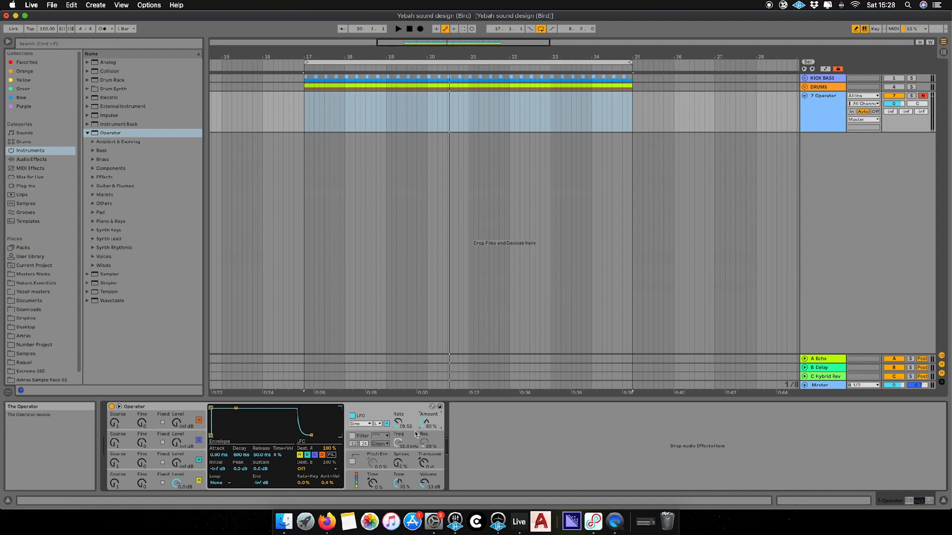
Raise oscillator A's coarse tuning, make it Fixed, and bring its frequency to 1.12 kHz
click(197, 479)
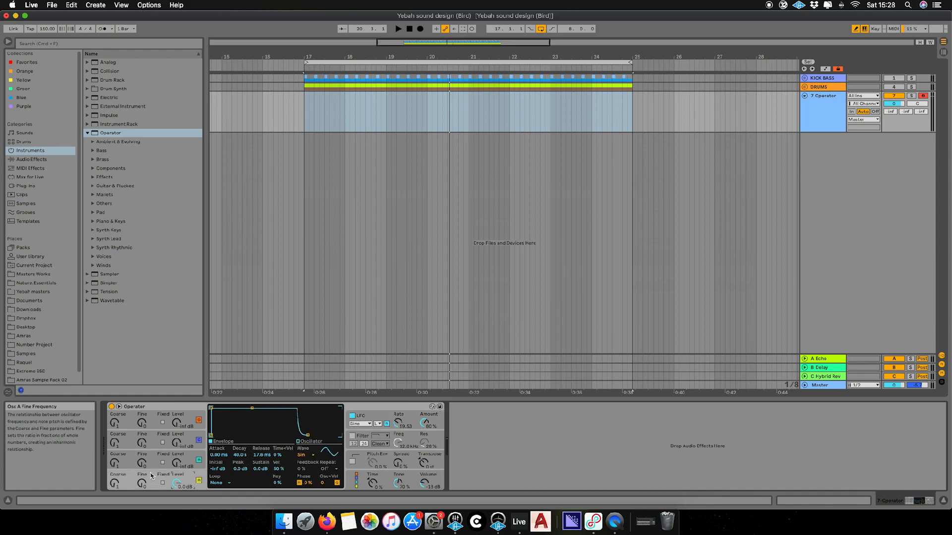
drag(116, 487, 116, 476)
click(162, 483)
drag(114, 483, 114, 469)
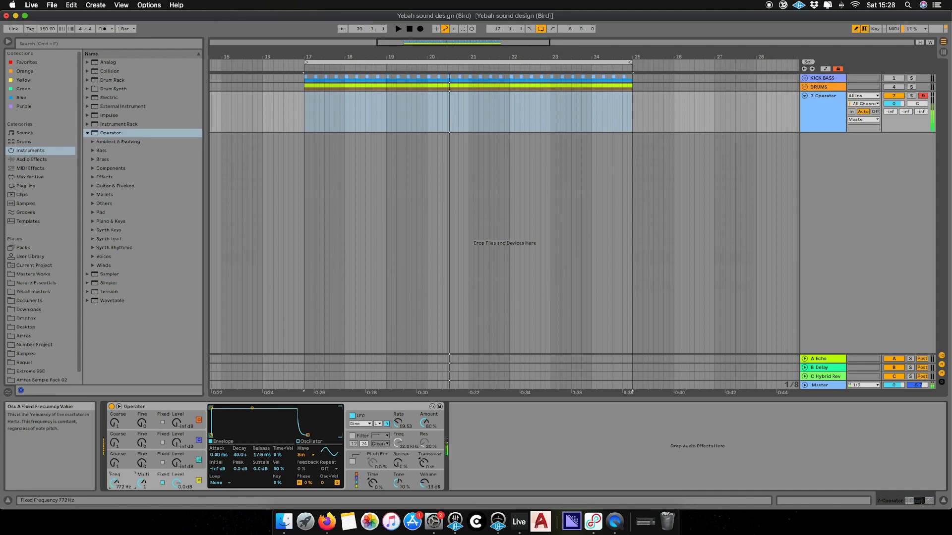
scroll(117, 485, down, 2)
drag(117, 485, 118, 475)
scroll(117, 487, up, 2)
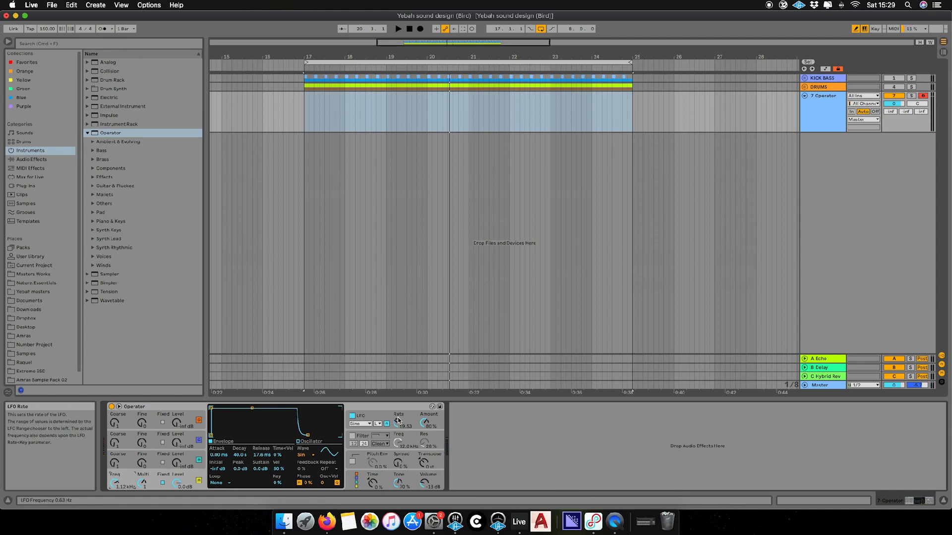
Set Operator's LFO to a rate of about 108.15 and an amount of 33%
click(427, 425)
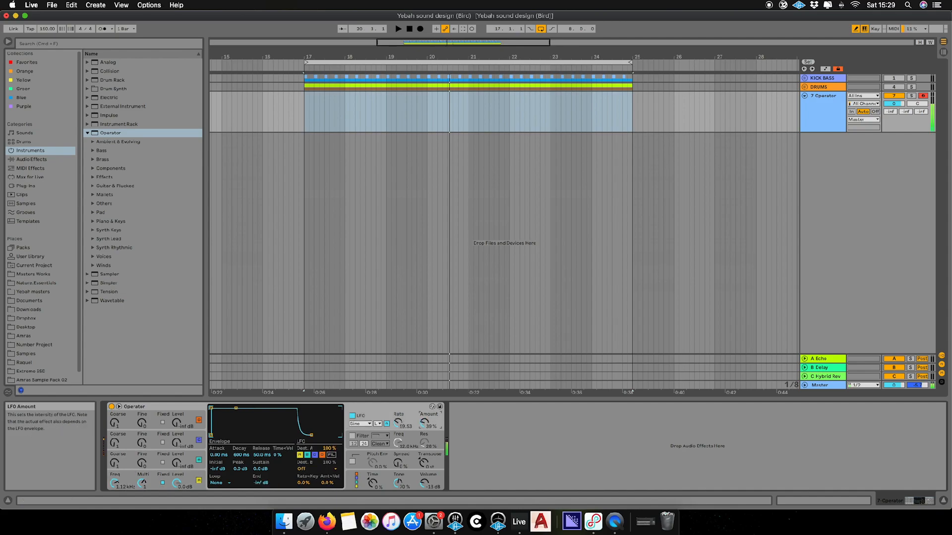
drag(424, 426, 425, 420)
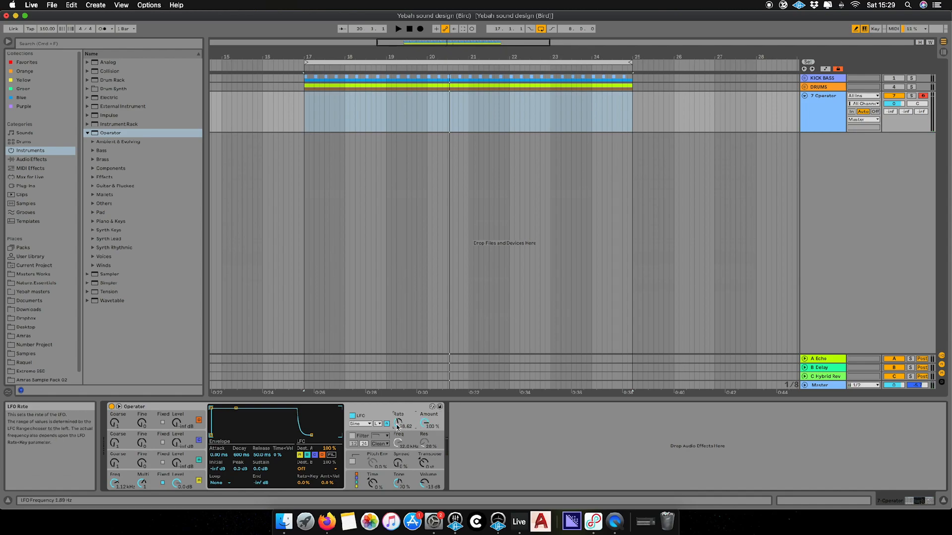
drag(425, 425, 425, 430)
drag(425, 422, 398, 417)
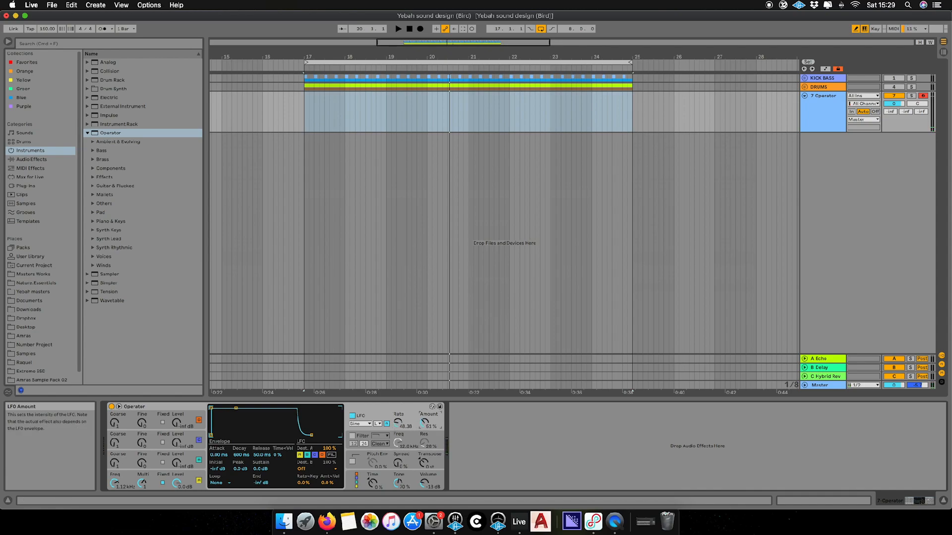
mouse_move(427, 426)
mouse_down()
mouse_move(427, 406)
mouse_move(398, 429)
mouse_move(424, 421)
mouse_up()
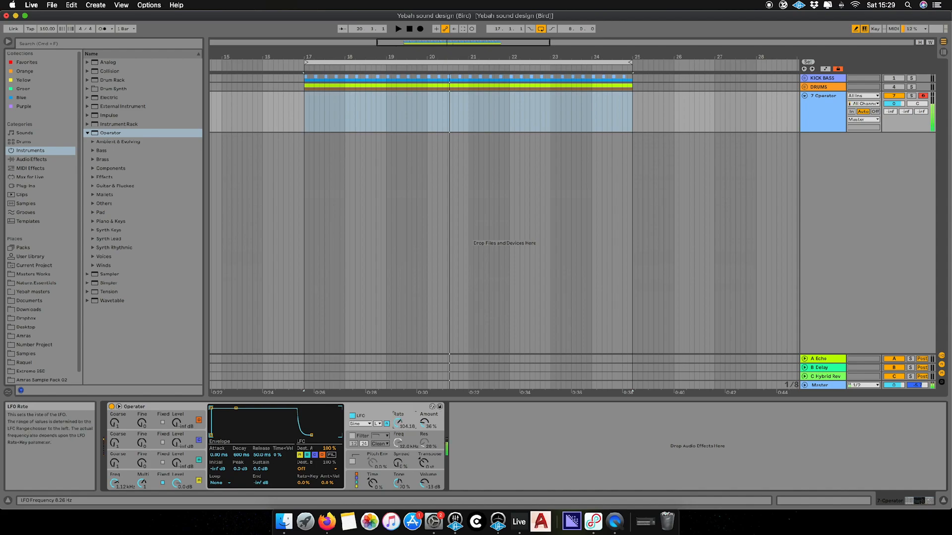
drag(398, 426, 397, 391)
drag(397, 424, 379, 392)
click(423, 477)
drag(395, 428, 399, 397)
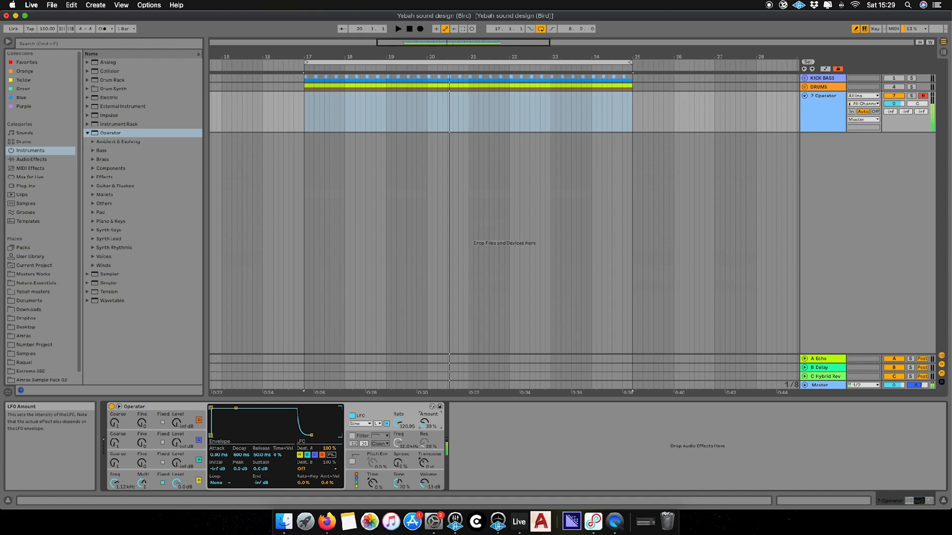
drag(426, 428, 426, 424)
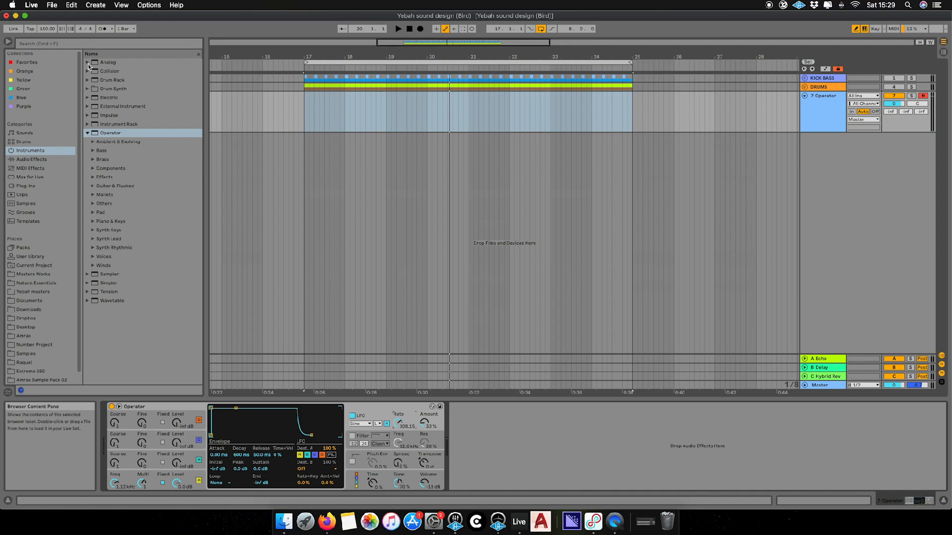
Add an LFO modulator from the Modulators folder after Operator
key(super+f)
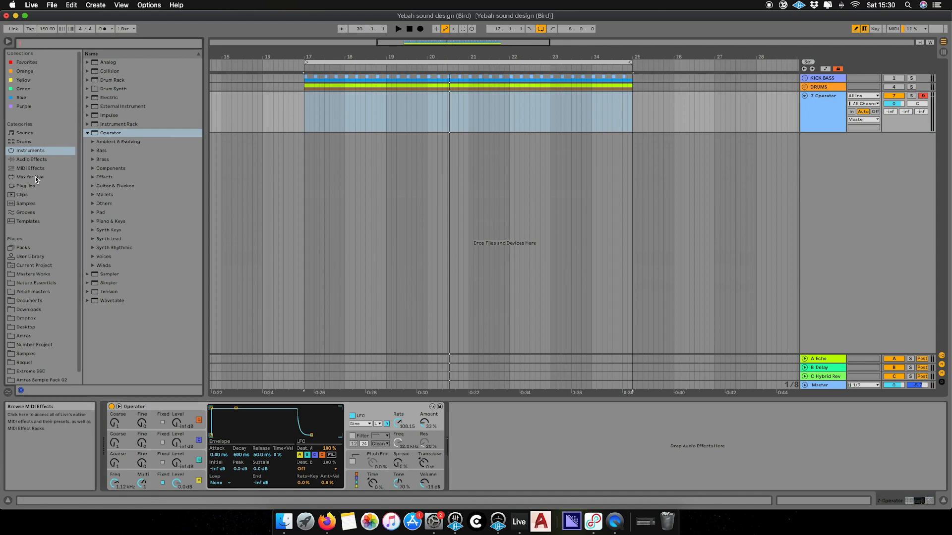
click(38, 161)
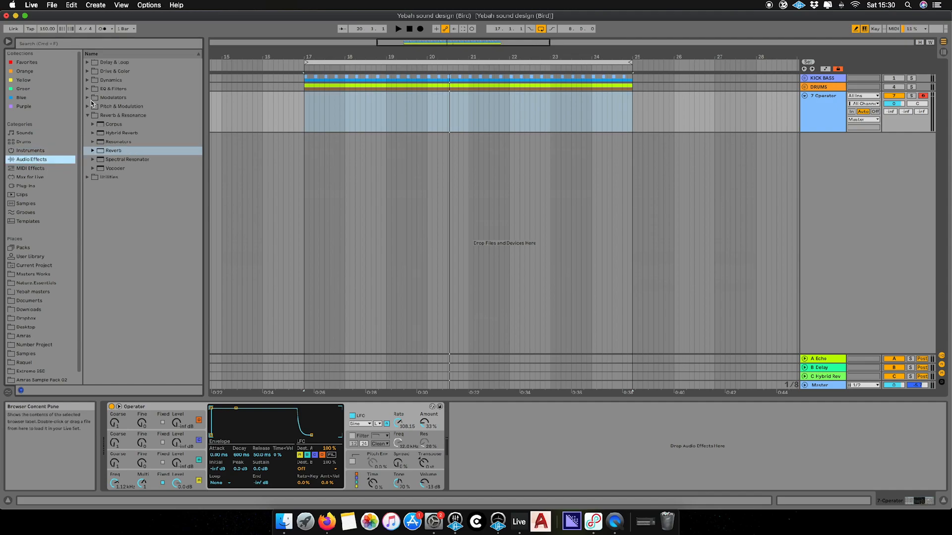
click(88, 97)
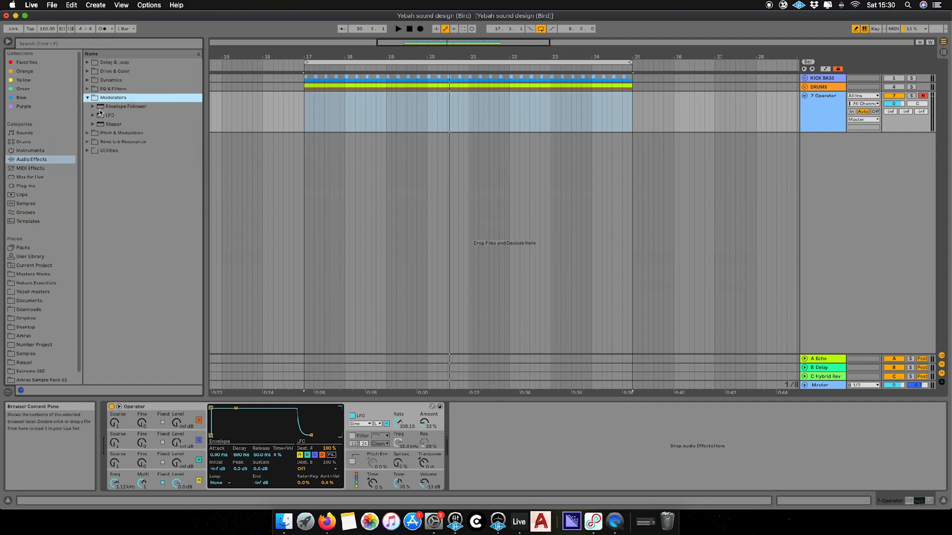
click(109, 117)
drag(558, 410, 545, 411)
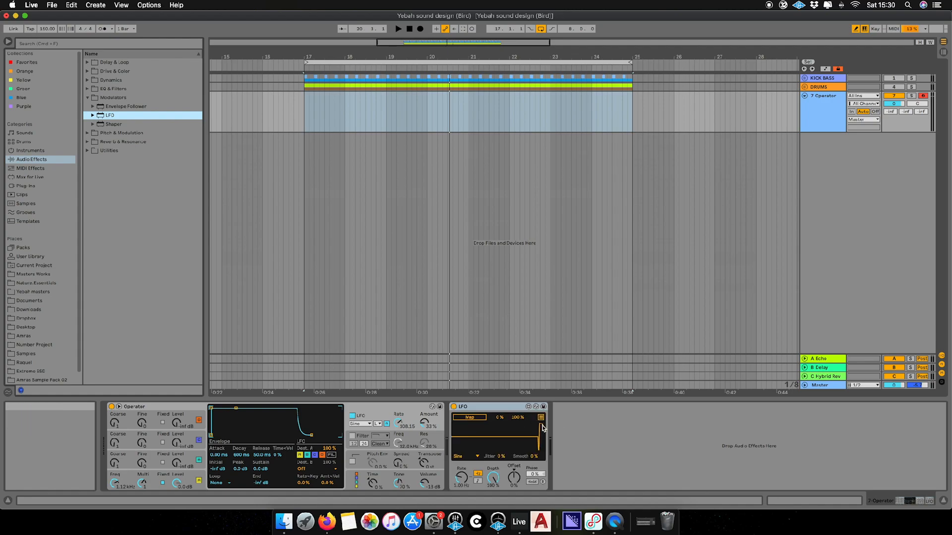
Duplicate the LFO and map the first LFO to Operator's LFO Rate
click(489, 411)
key(super+d)
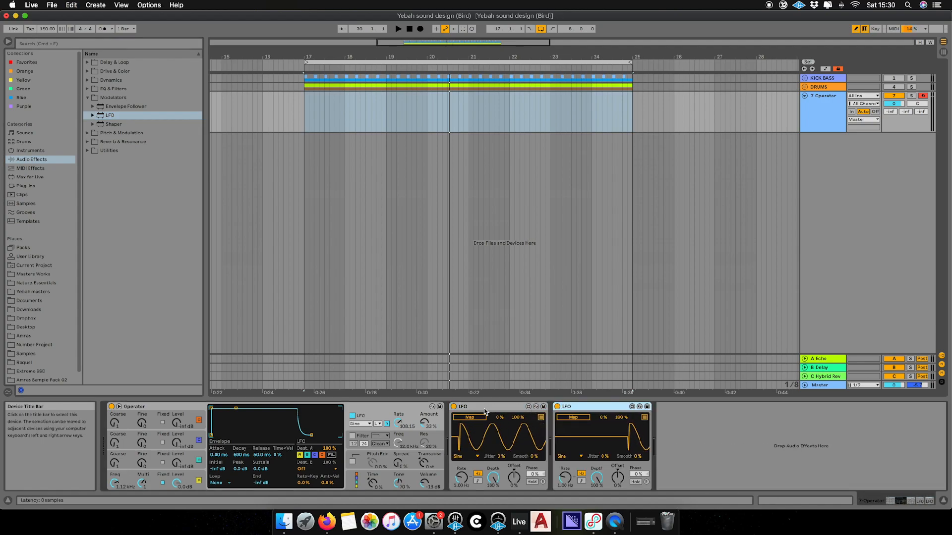
click(398, 424)
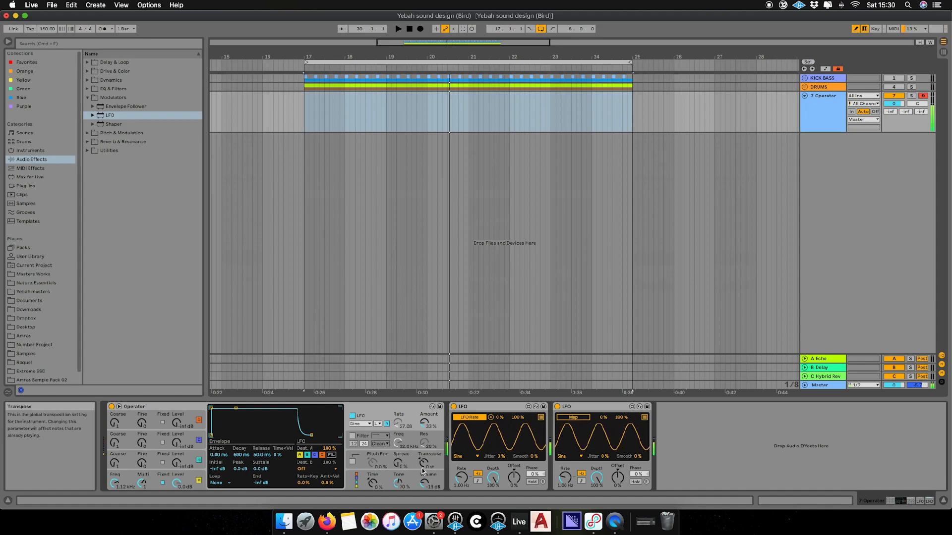
Set the first LFO's waveform to Random
click(463, 458)
click(462, 459)
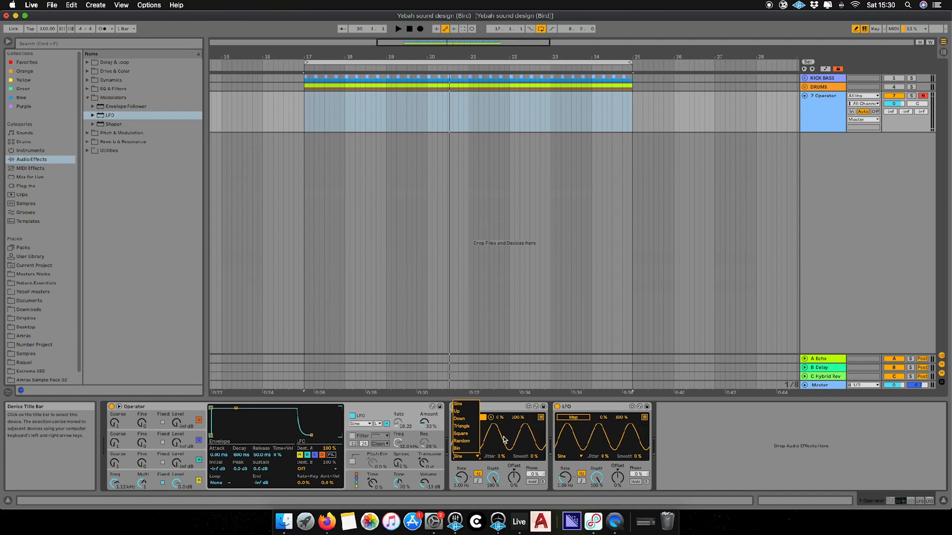
click(463, 456)
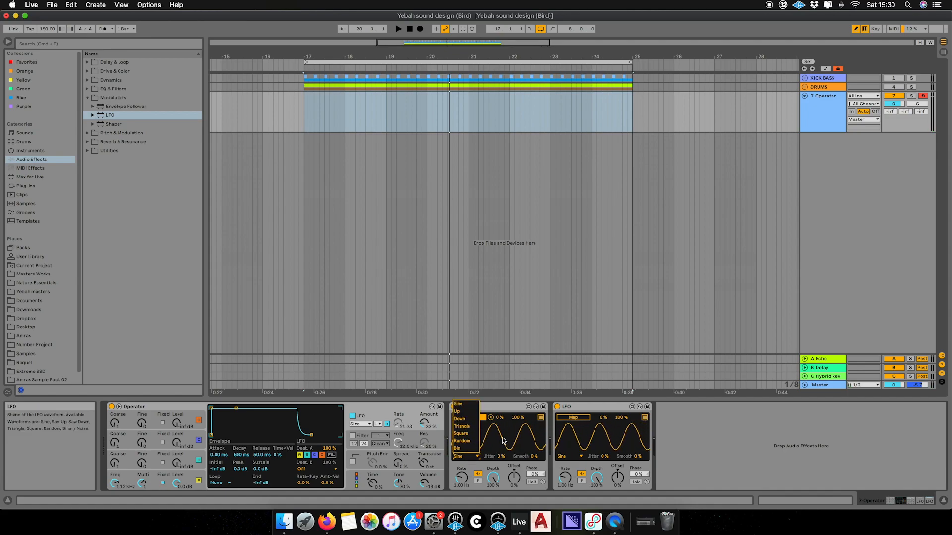
click(467, 441)
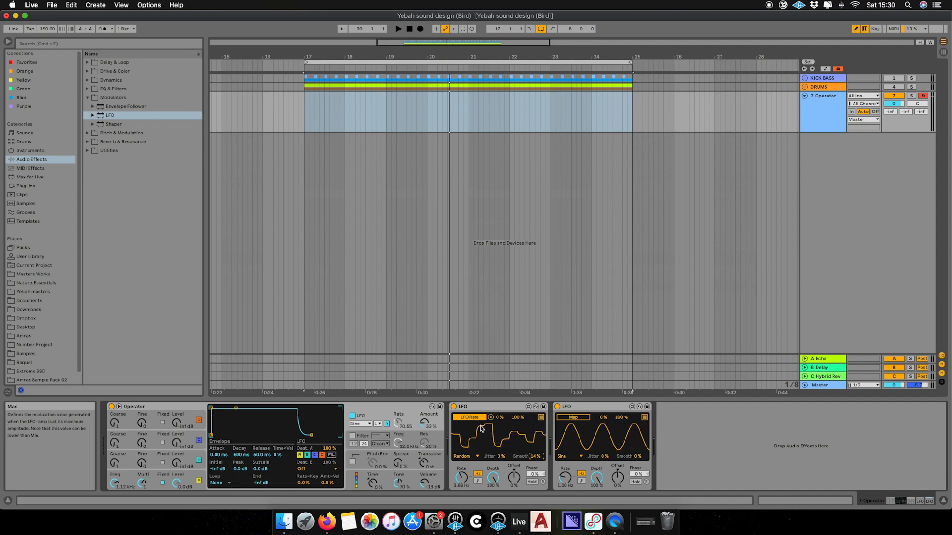
Map the second LFO to Operator's LFO Amount at about 5% depth
click(576, 418)
click(425, 423)
drag(597, 479, 596, 515)
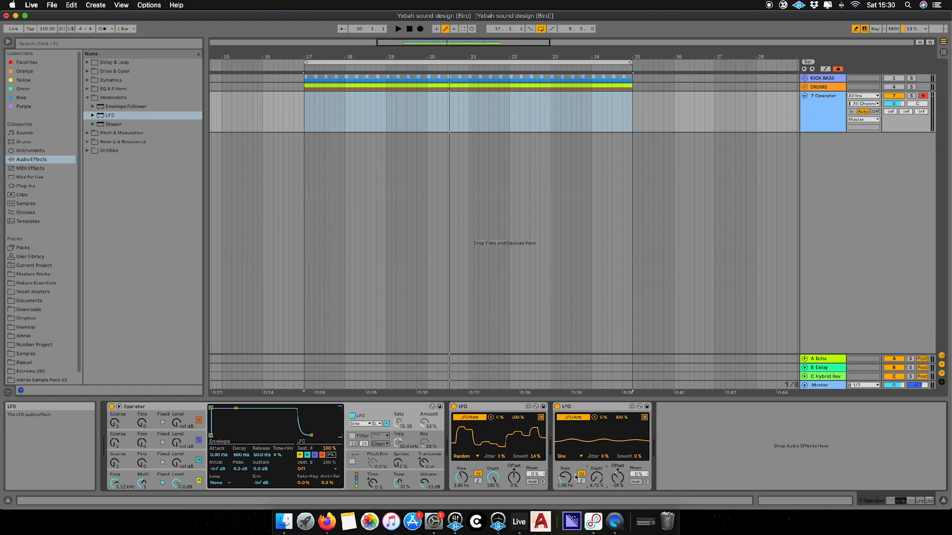
Give the second LFO a Random waveform with 47% smoothing, then fold both LFO devices
click(570, 457)
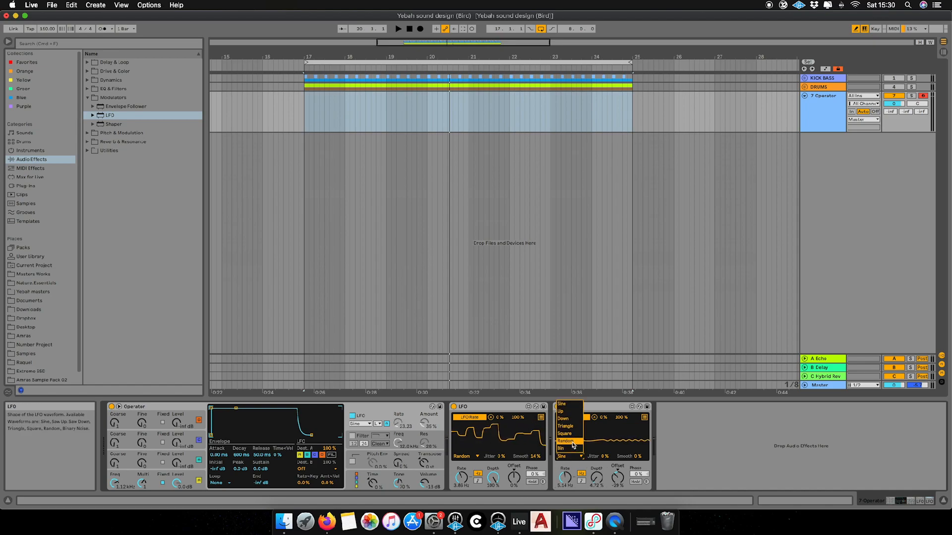
click(565, 442)
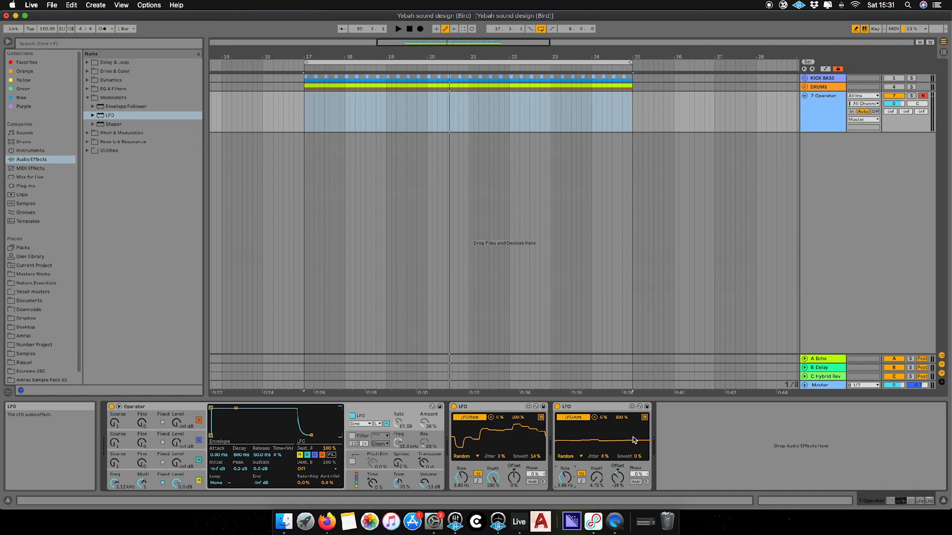
drag(638, 457, 638, 435)
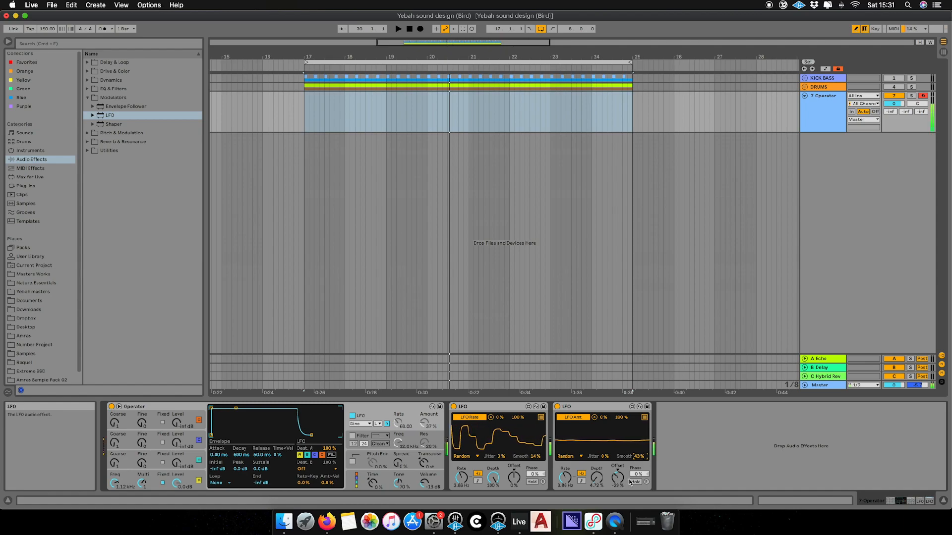
drag(638, 457, 638, 455)
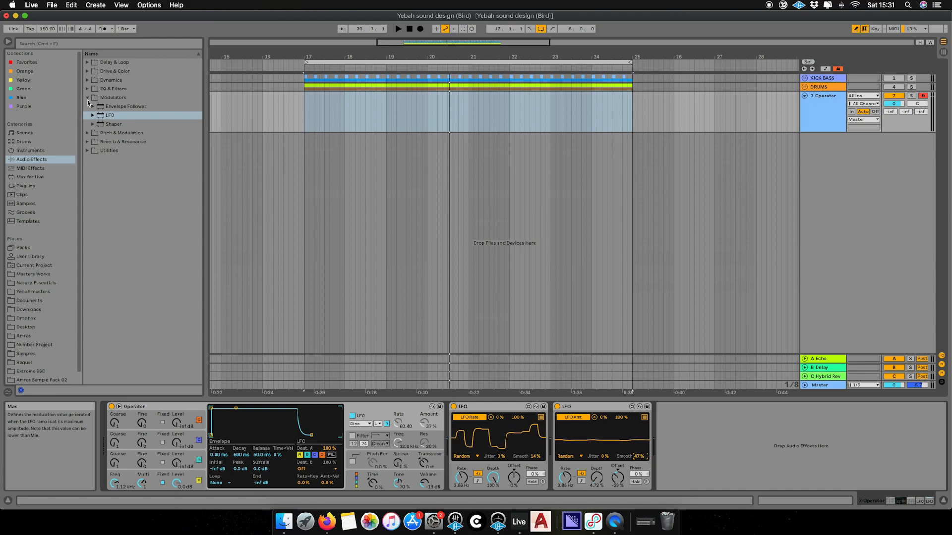
double_click(498, 408)
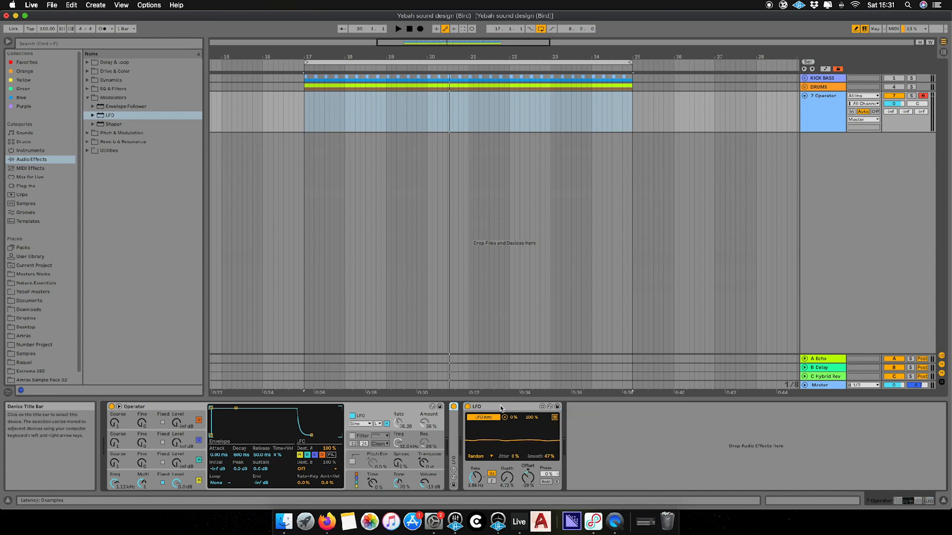
double_click(499, 408)
Add Hybrid Reverb with a 37/63 blend and slightly lower dry/wet, and nudge oscillator A to 1.23 kHz
click(89, 142)
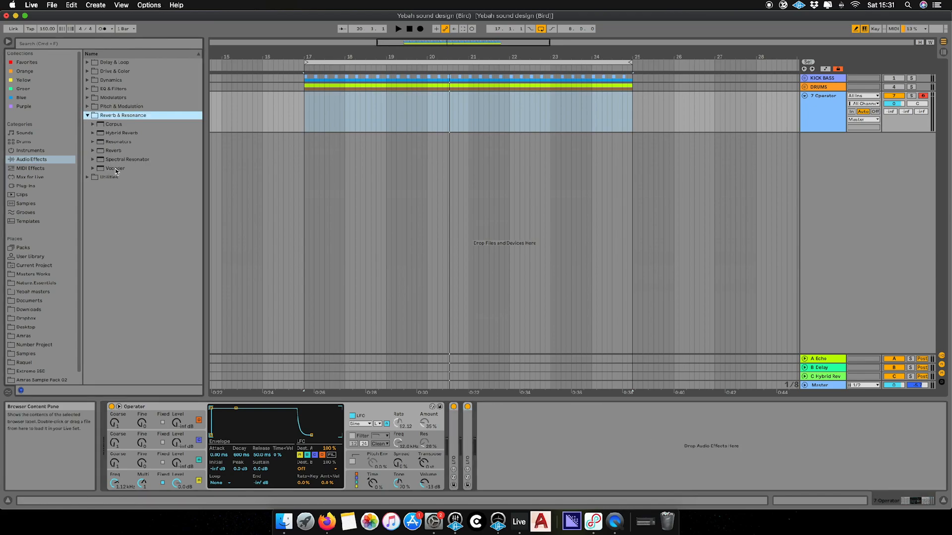
click(117, 134)
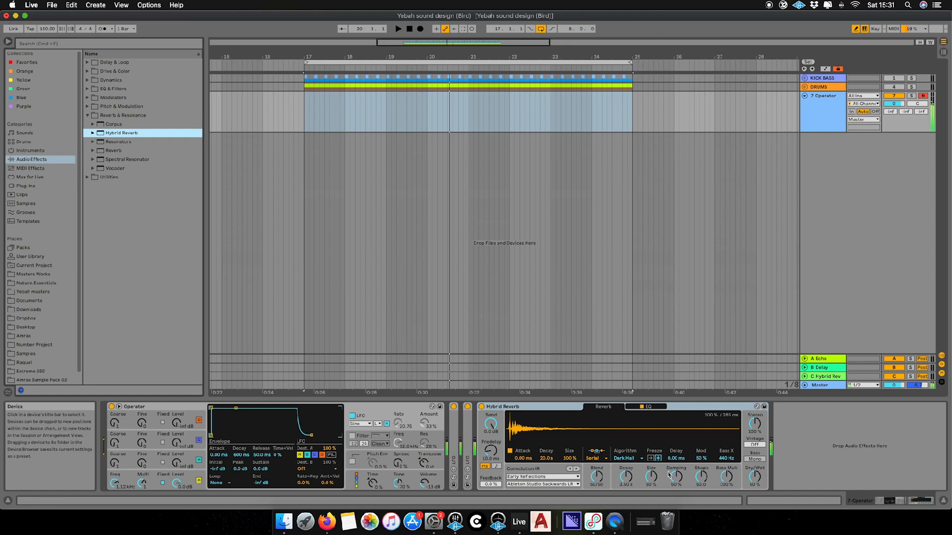
drag(597, 477, 597, 484)
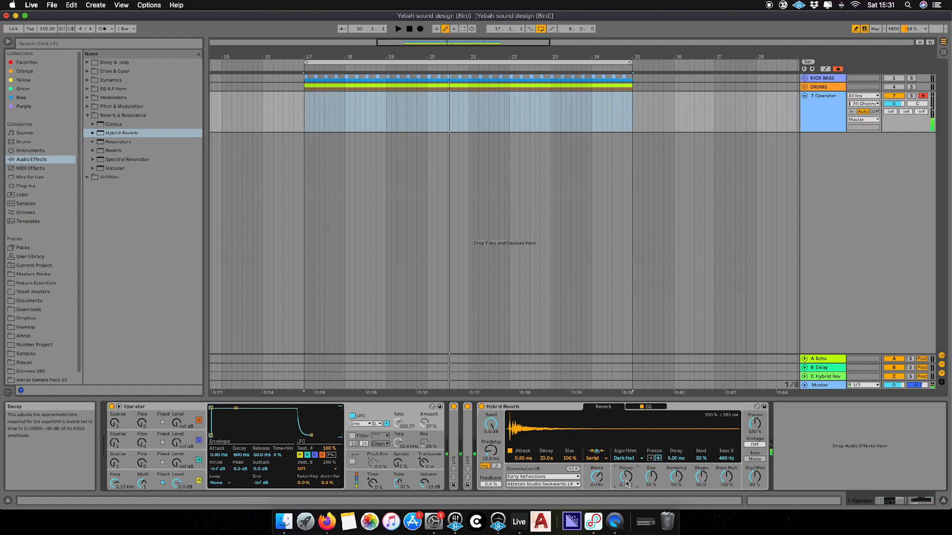
drag(755, 476, 754, 480)
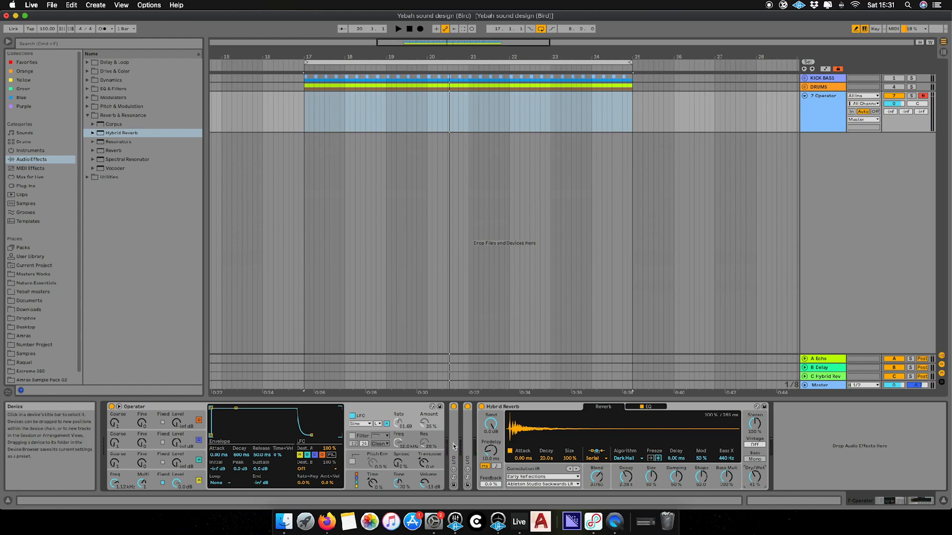
drag(114, 482, 115, 486)
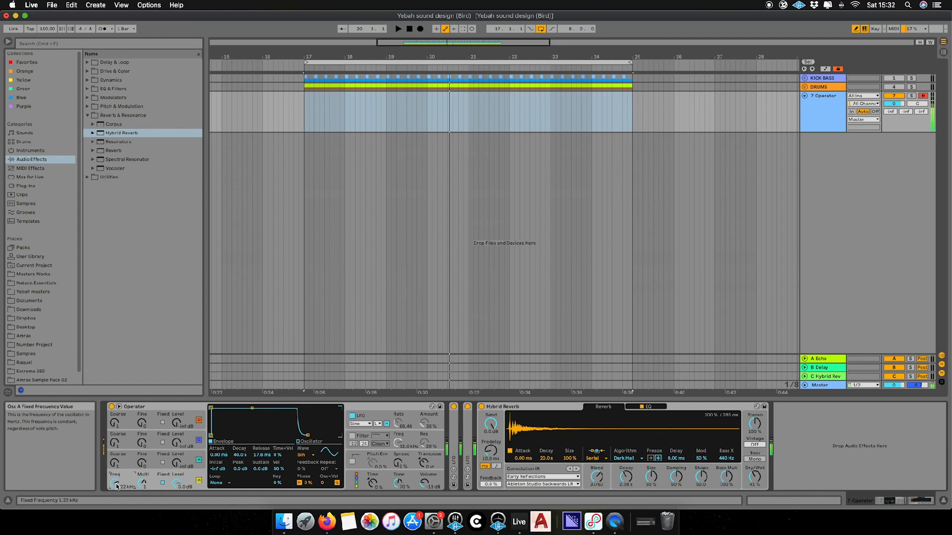
Set Operator's LFO waveform to triangle and retune oscillator A's fixed frequency, ending at 1.04 kHz
drag(117, 487, 114, 490)
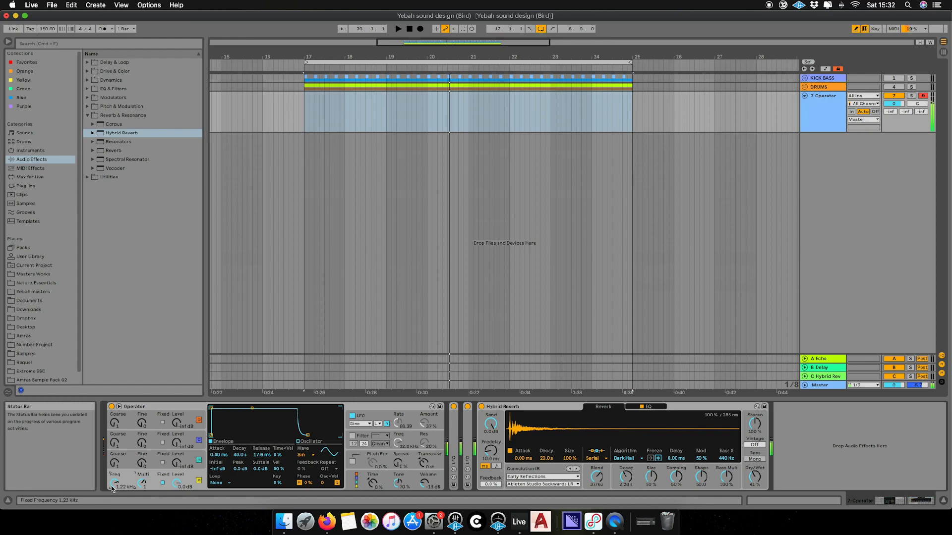
click(368, 425)
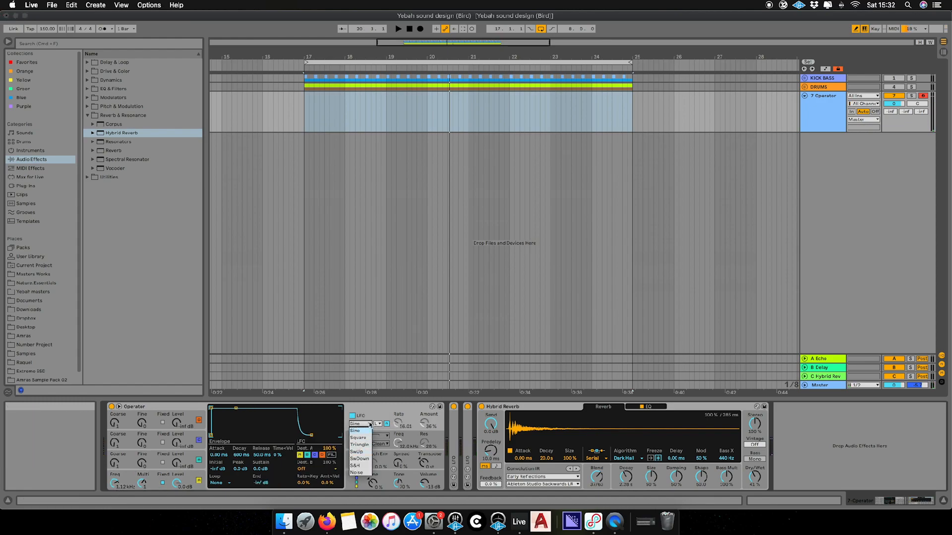
click(363, 426)
click(362, 425)
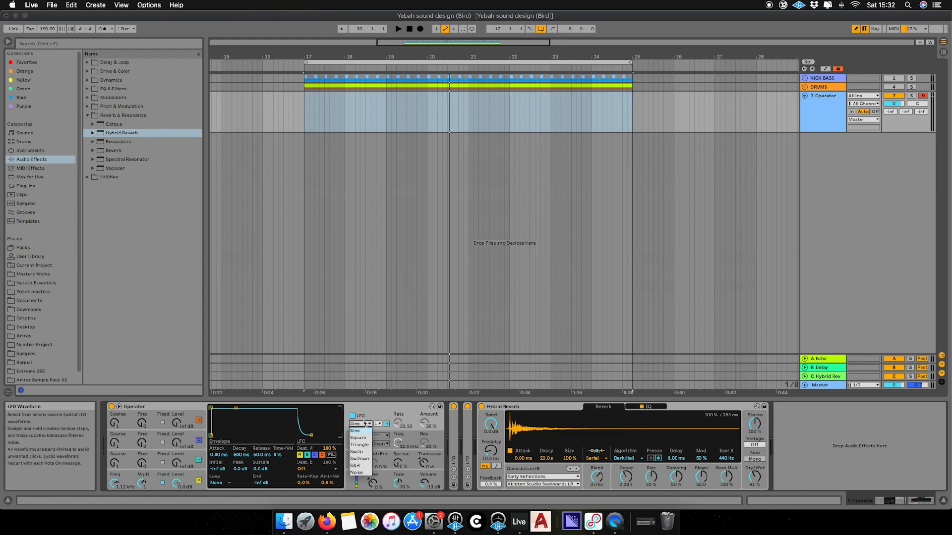
click(361, 446)
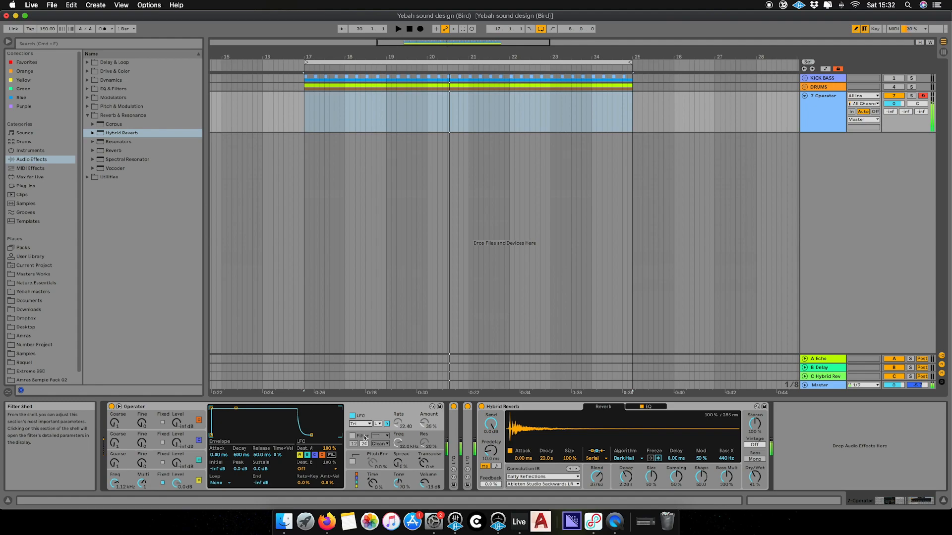
click(367, 425)
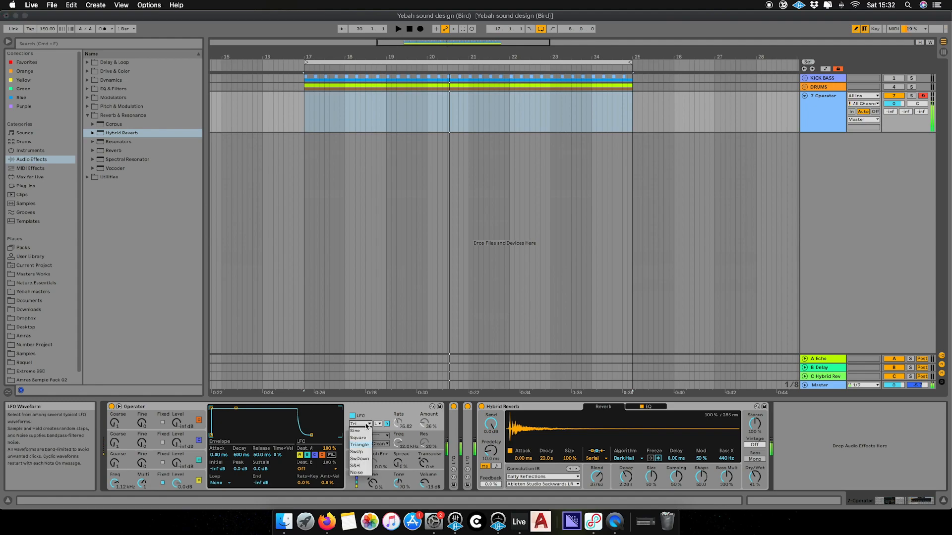
click(363, 459)
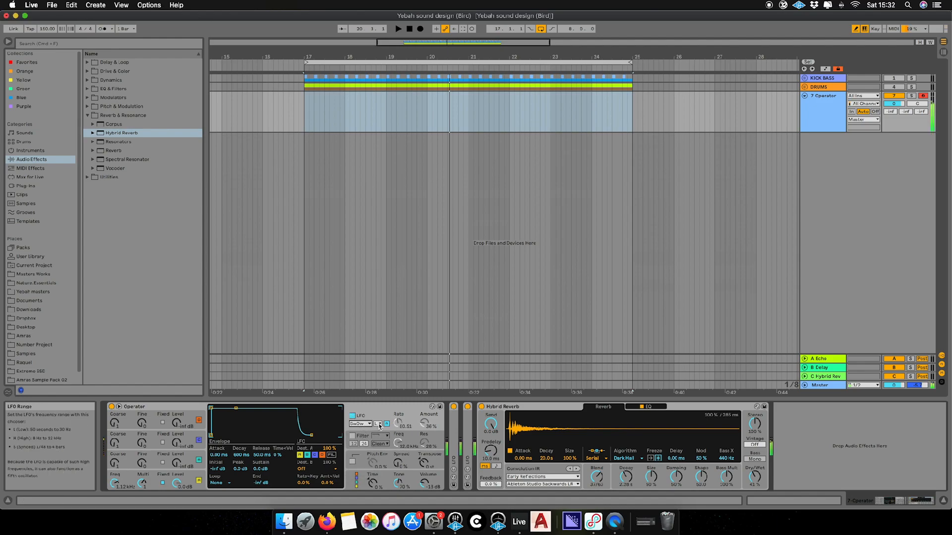
click(365, 425)
click(366, 448)
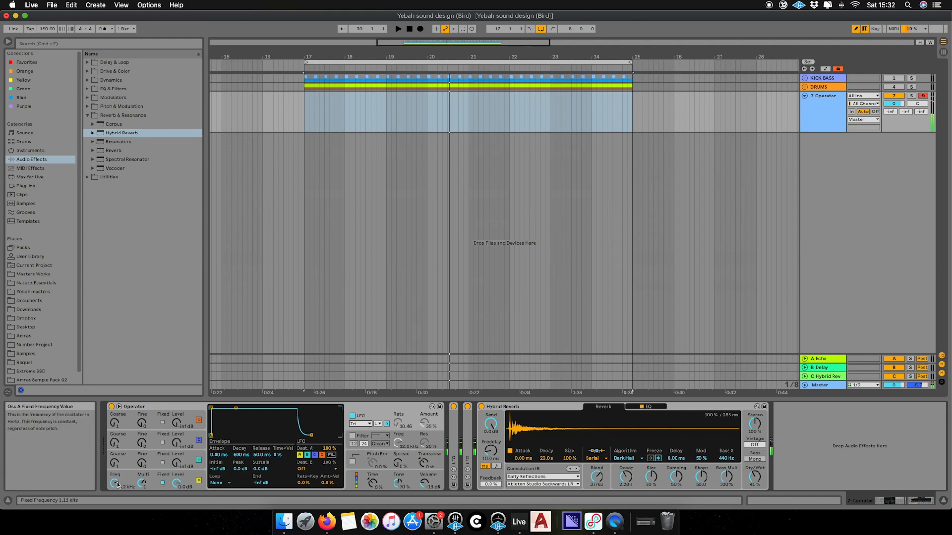
drag(115, 484, 115, 480)
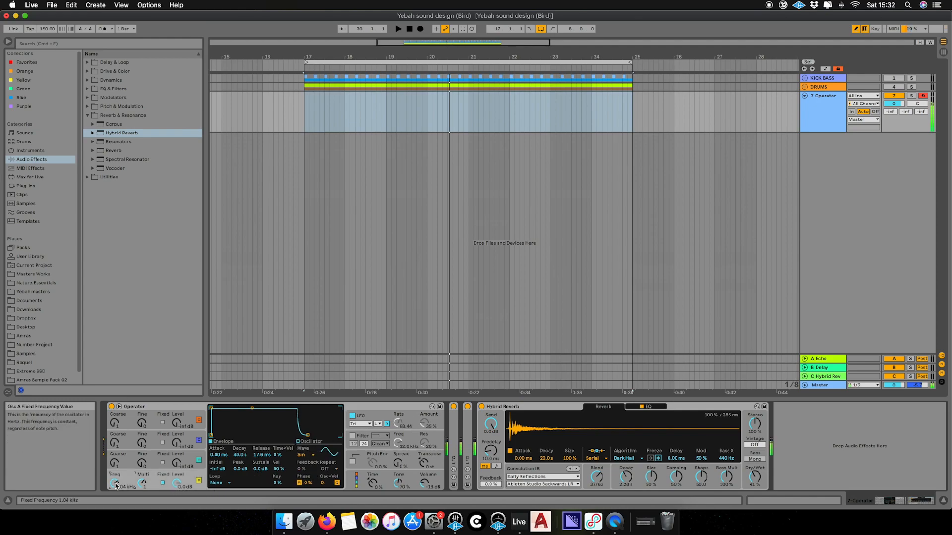
click(397, 441)
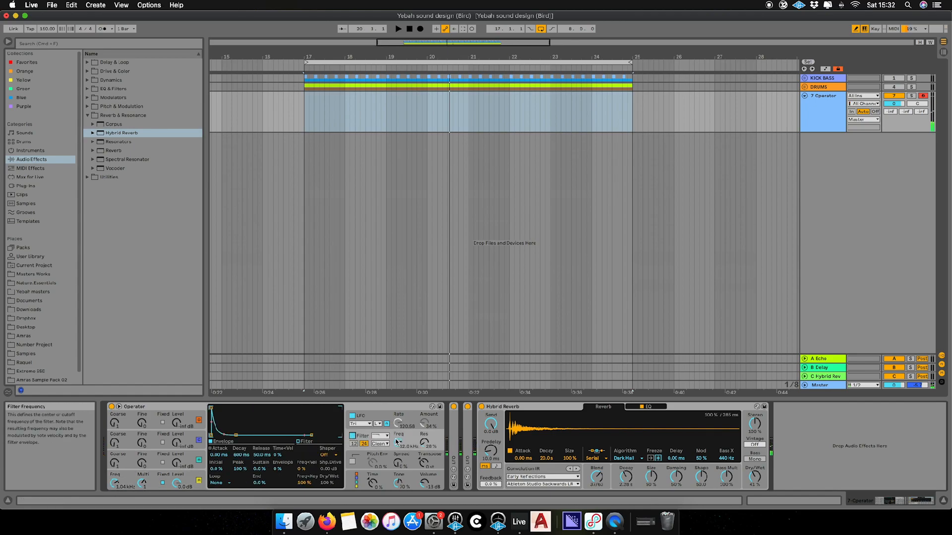
Lower Operator's filter cutoff, switch to a different filter type, and raise resonance to 31%
drag(393, 433, 393, 444)
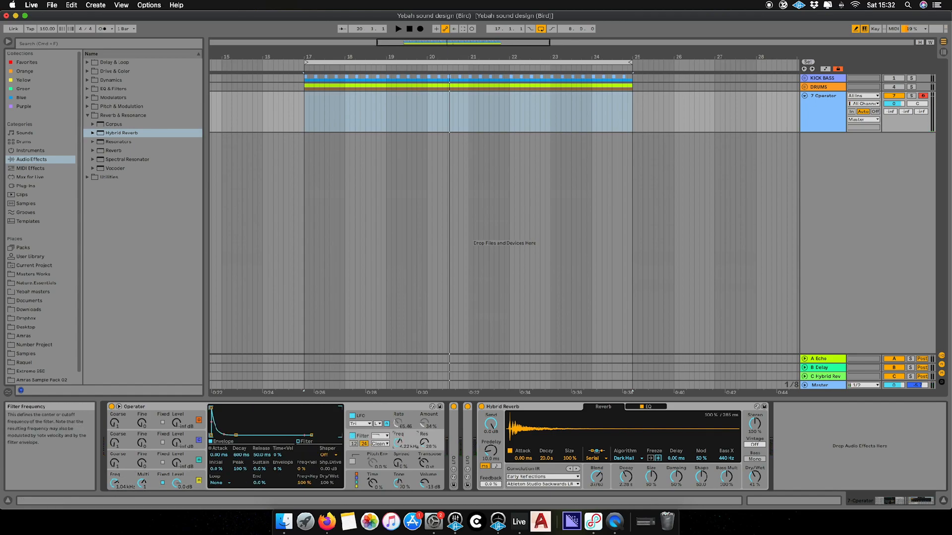
click(380, 436)
click(381, 452)
drag(420, 447, 419, 445)
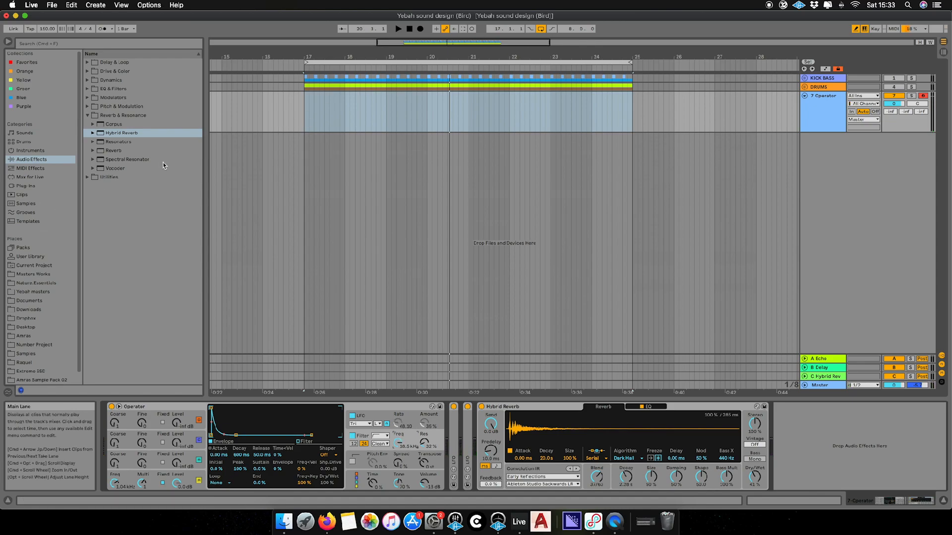
Insert a Delay before Hybrid Reverb with feedback 69%, dry/wet 40% and modulation time 0%
click(88, 63)
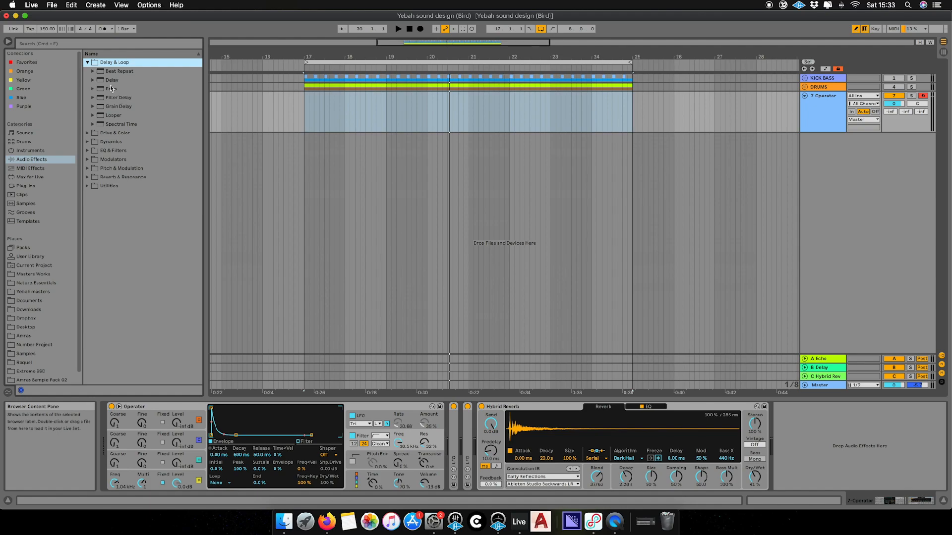
mouse_move(108, 79)
mouse_down()
mouse_move(353, 238)
mouse_move(477, 437)
mouse_up()
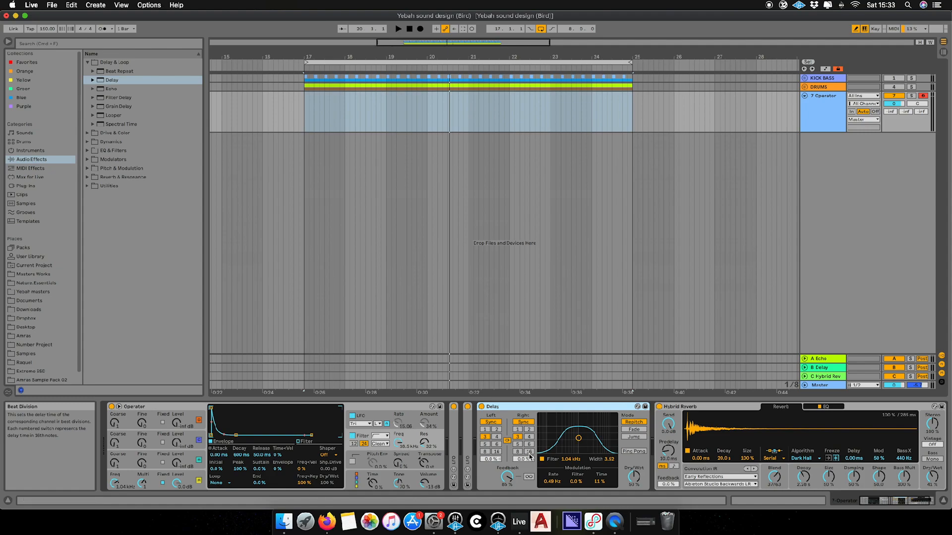
drag(511, 475, 514, 483)
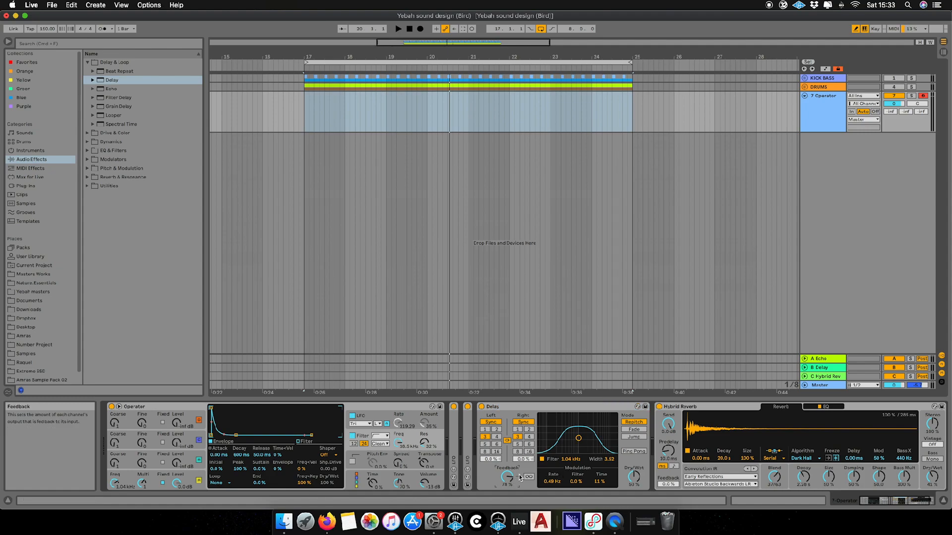
drag(634, 477, 634, 483)
double_click(600, 481)
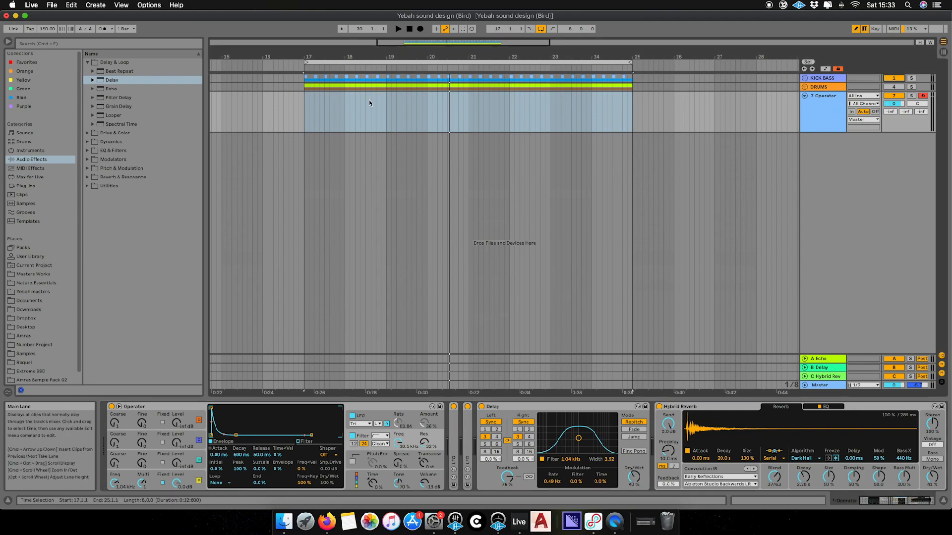
Play the arrangement from bar 17 to hear the bird part with the delay
click(307, 123)
key(space)
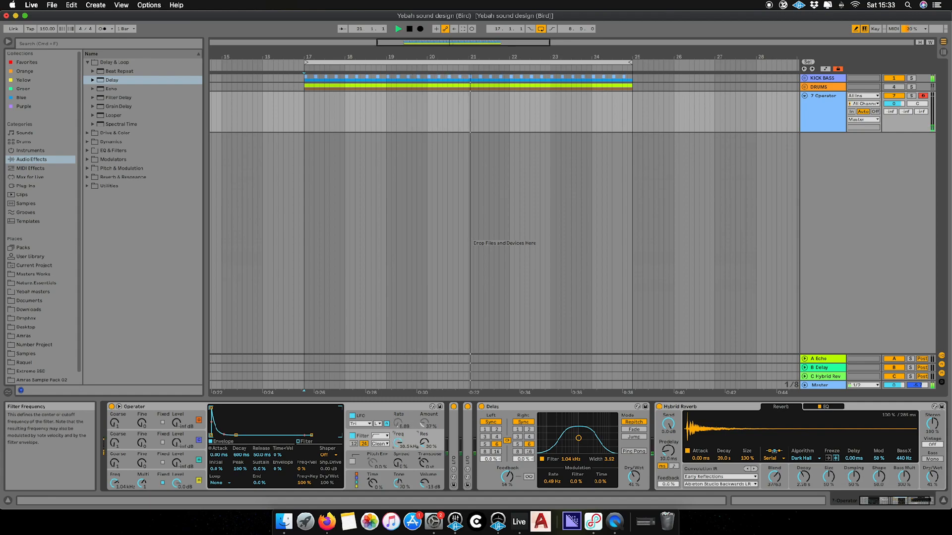
Unfold the Random LFO and raise its offset to 80%, then set Osc A to 352 Hz and cutoff to 1.96 kHz
double_click(454, 443)
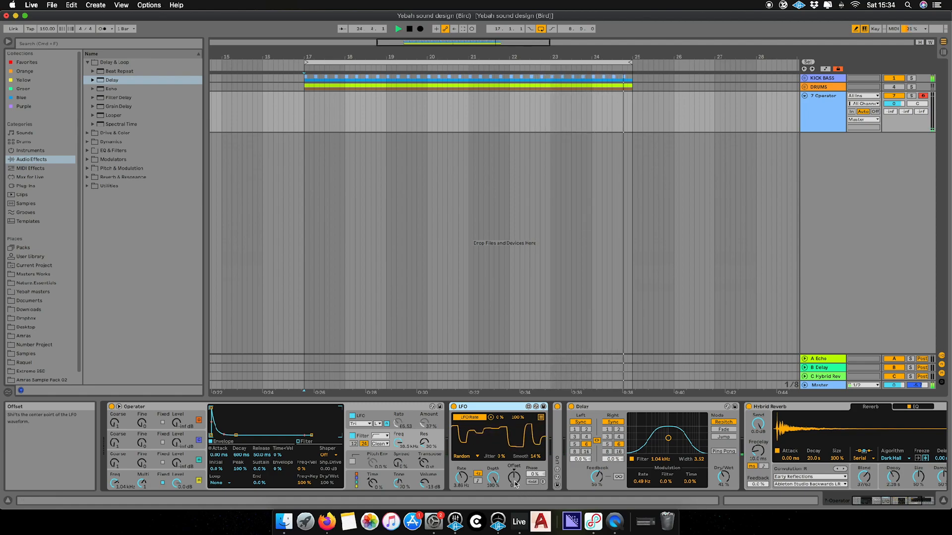
drag(514, 481, 515, 467)
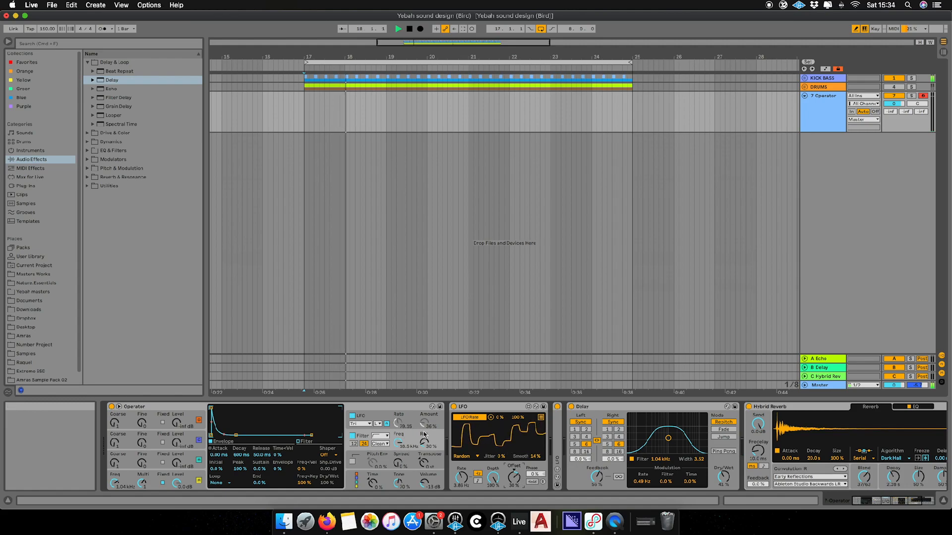
drag(515, 483, 515, 477)
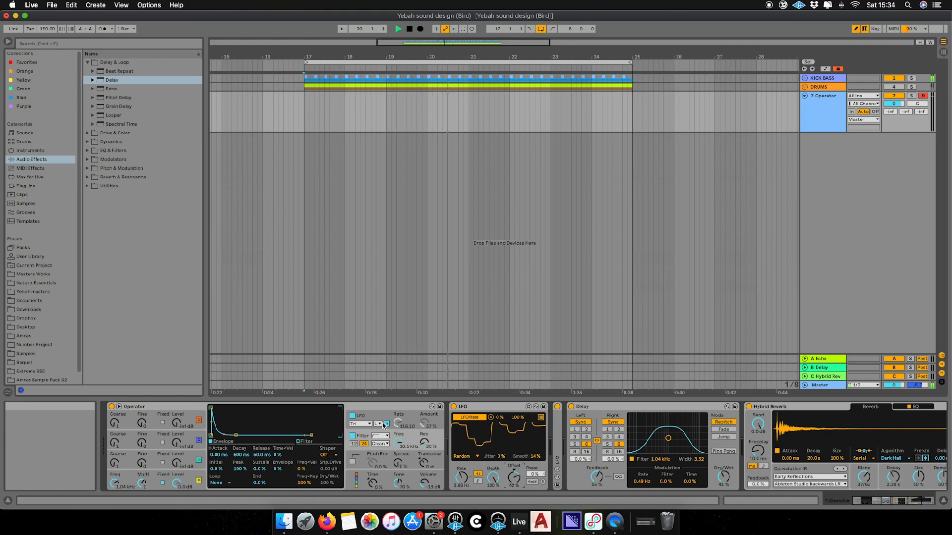
drag(514, 479, 514, 476)
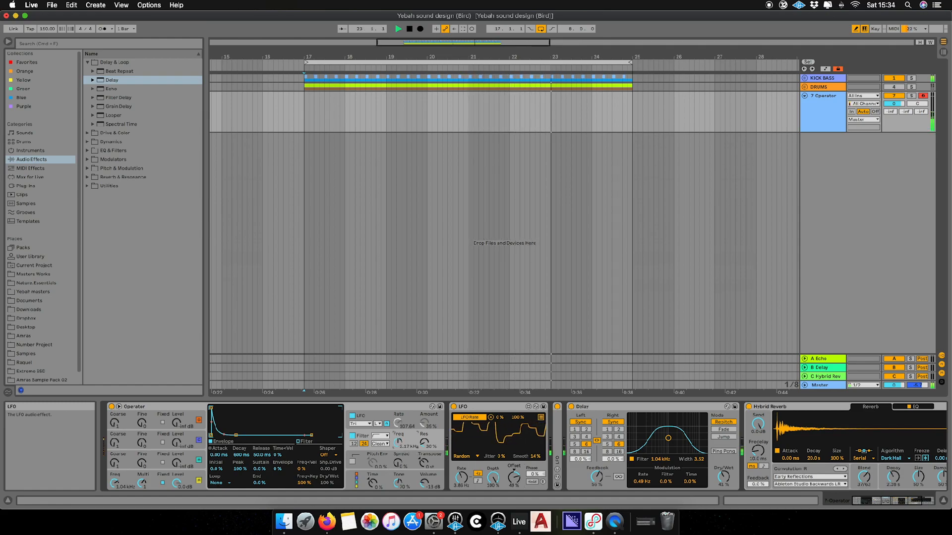
drag(514, 477, 514, 462)
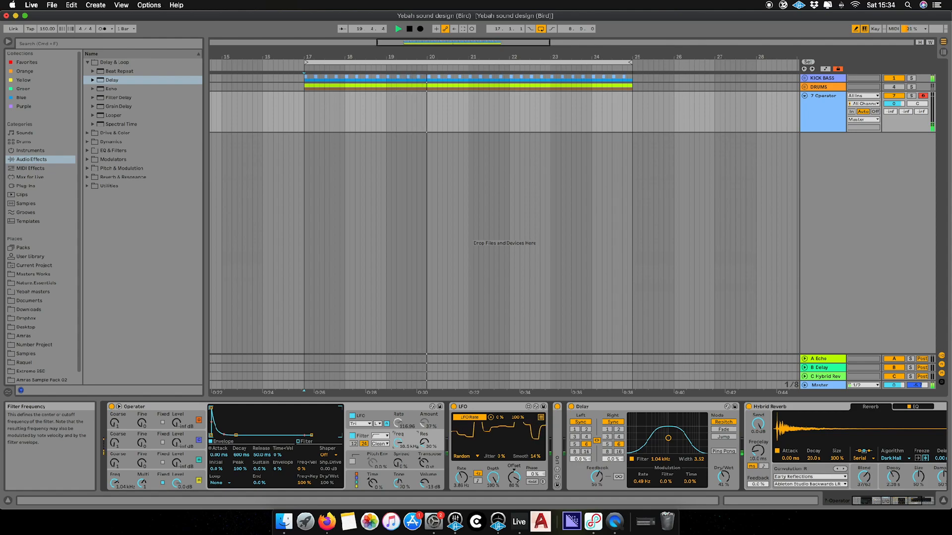
drag(114, 482, 115, 496)
mouse_move(398, 442)
mouse_down()
mouse_move(398, 471)
mouse_move(398, 443)
mouse_up()
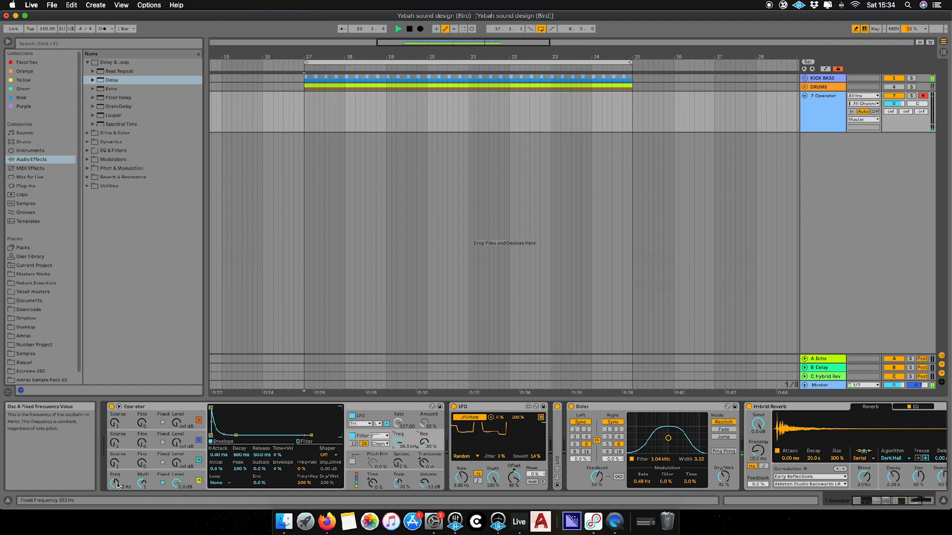
Adjust Osc A frequency to 731 Hz, filter cutoff to 15.1 kHz and LFO offset to -7%
drag(115, 482, 114, 468)
drag(398, 443, 398, 456)
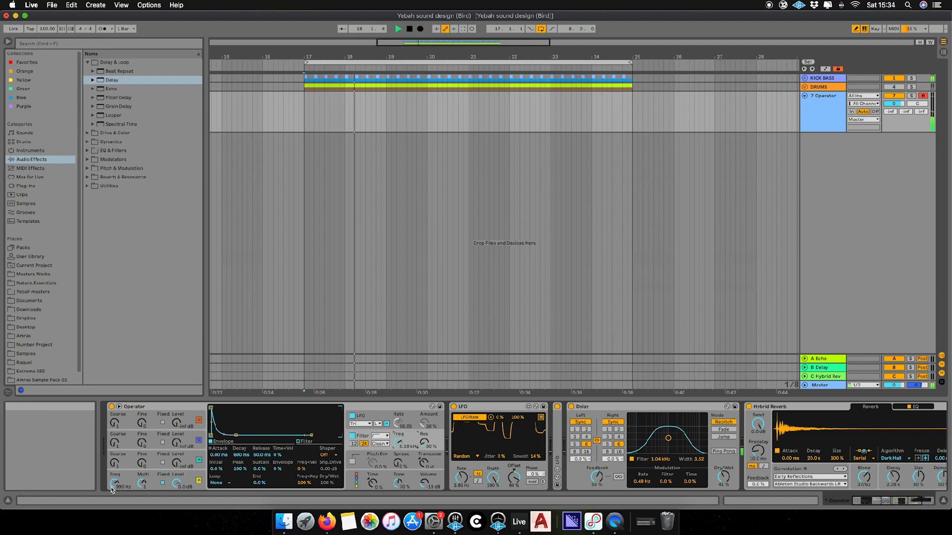
mouse_move(400, 445)
mouse_down()
mouse_move(401, 455)
mouse_move(401, 431)
mouse_up()
drag(514, 477, 514, 493)
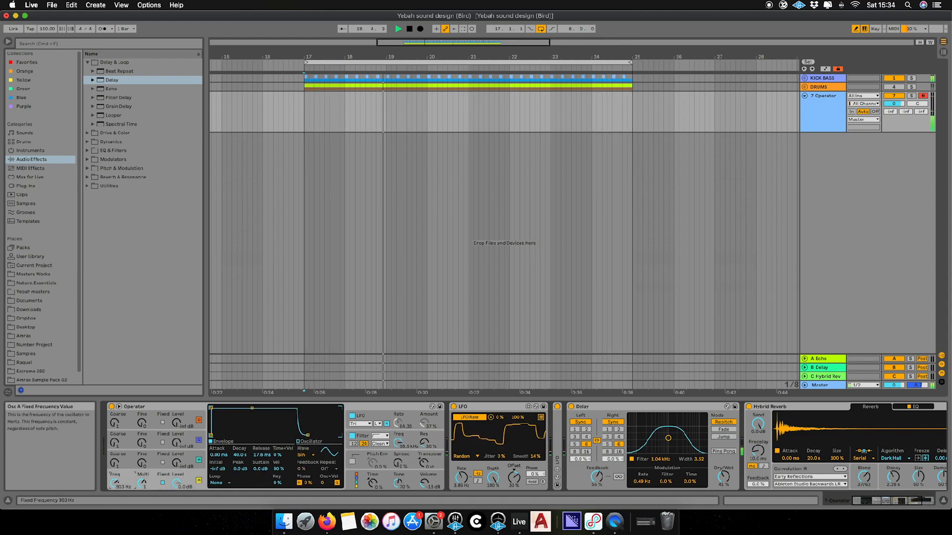
drag(115, 483, 115, 482)
drag(398, 443, 398, 445)
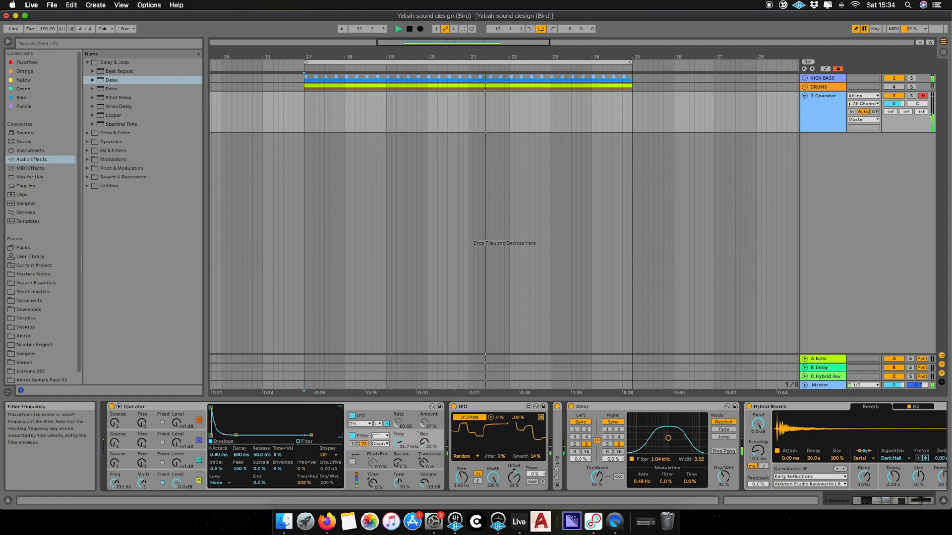
drag(513, 469, 514, 484)
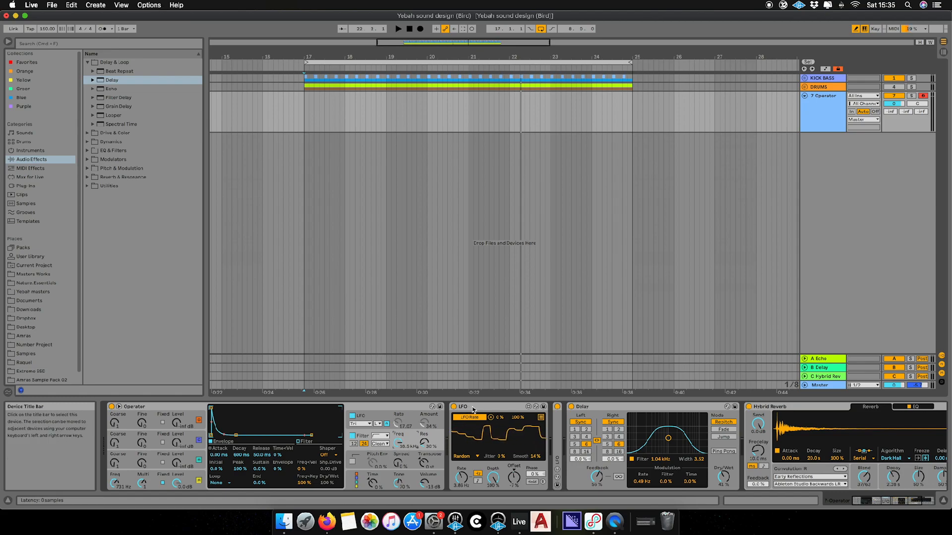
Replay from bar 17, setting Osc A to 875 Hz and filter cutoff to 2.41 kHz
key(space)
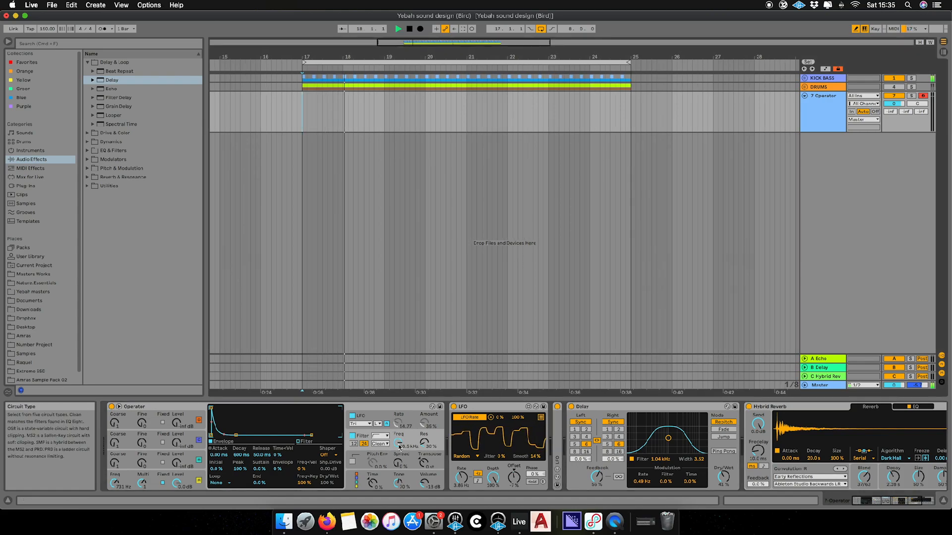
mouse_move(399, 443)
mouse_down()
mouse_move(398, 453)
mouse_move(402, 438)
mouse_up()
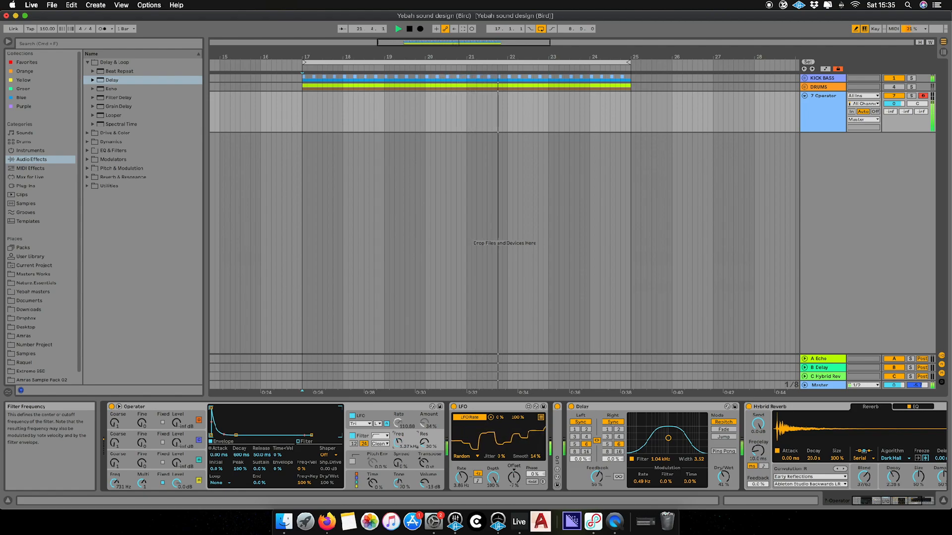
drag(114, 483, 114, 480)
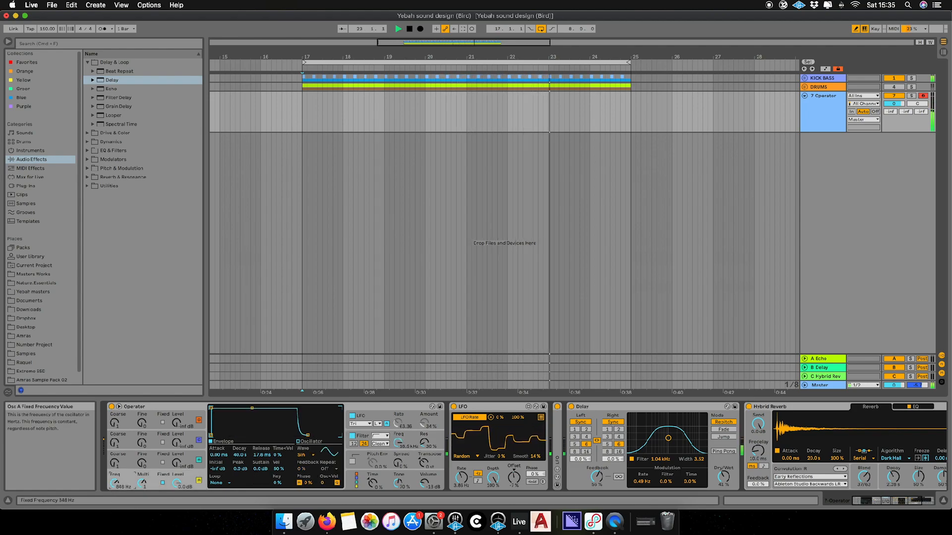
mouse_move(401, 442)
mouse_down()
mouse_move(400, 464)
mouse_move(399, 445)
mouse_up()
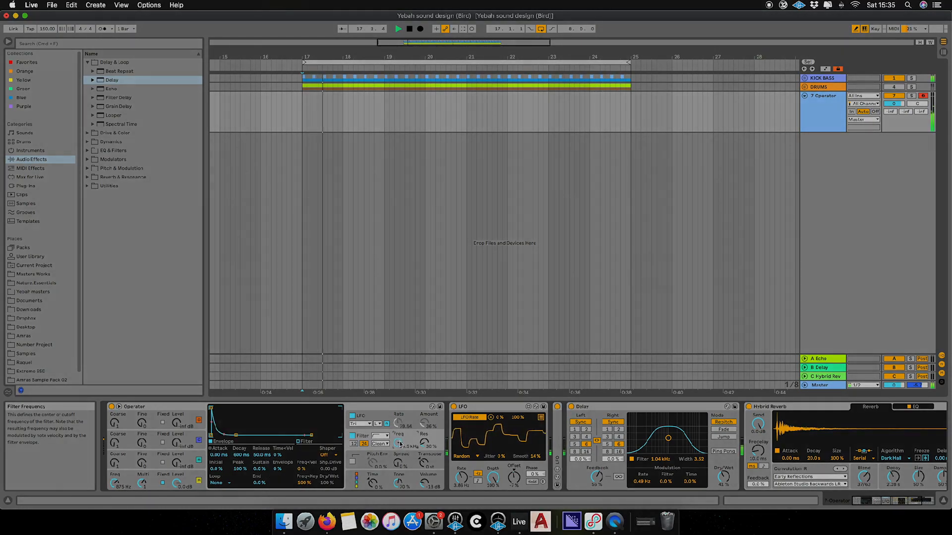